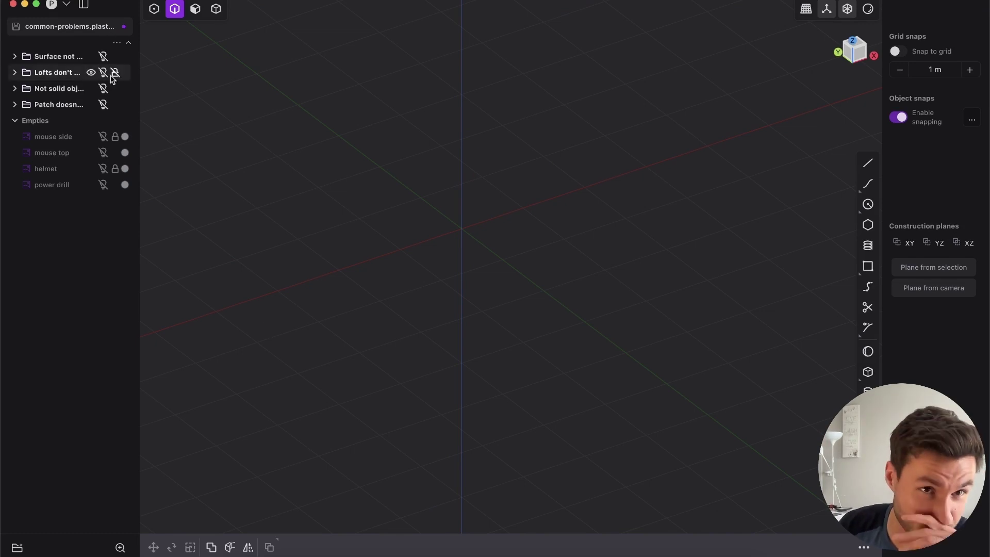
- Show the Surface not smooth group and the mouse side and mouse top reference images, and compare the band with them in front view
{"action": "left_click", "coordinate": [103, 57]}
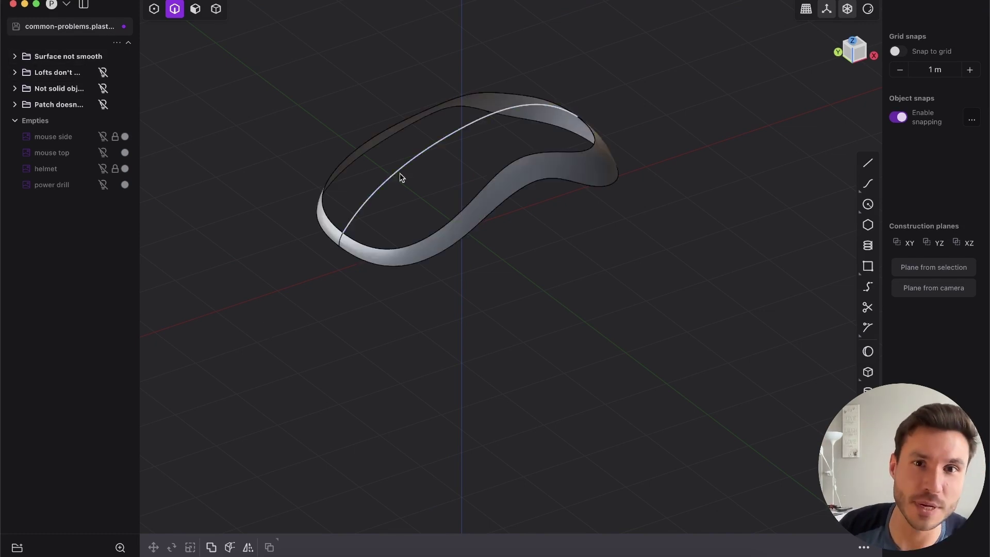
{"action": "middle_click_drag", "start_coordinate": [347, 166], "coordinate": [201, 162]}
{"action": "left_click", "coordinate": [103, 136]}
{"action": "left_click", "coordinate": [103, 152]}
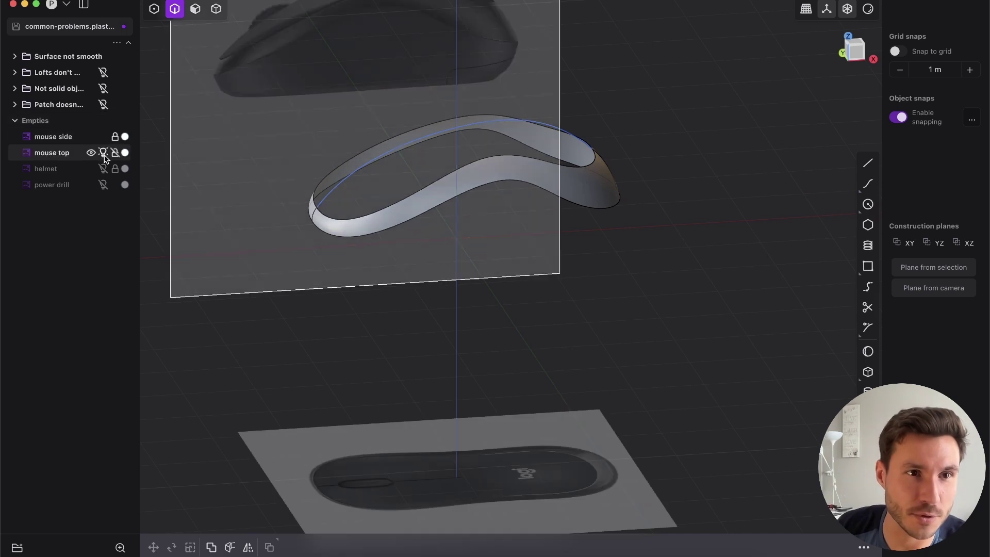
{"action": "middle_click_drag", "start_coordinate": [216, 196], "coordinate": [775, 50]}
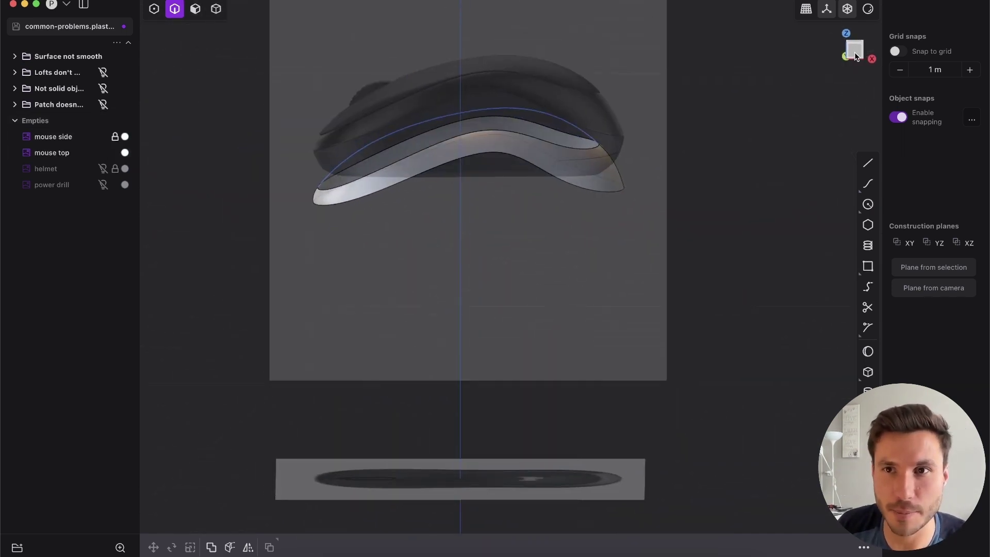
{"action": "left_click", "coordinate": [854, 51]}
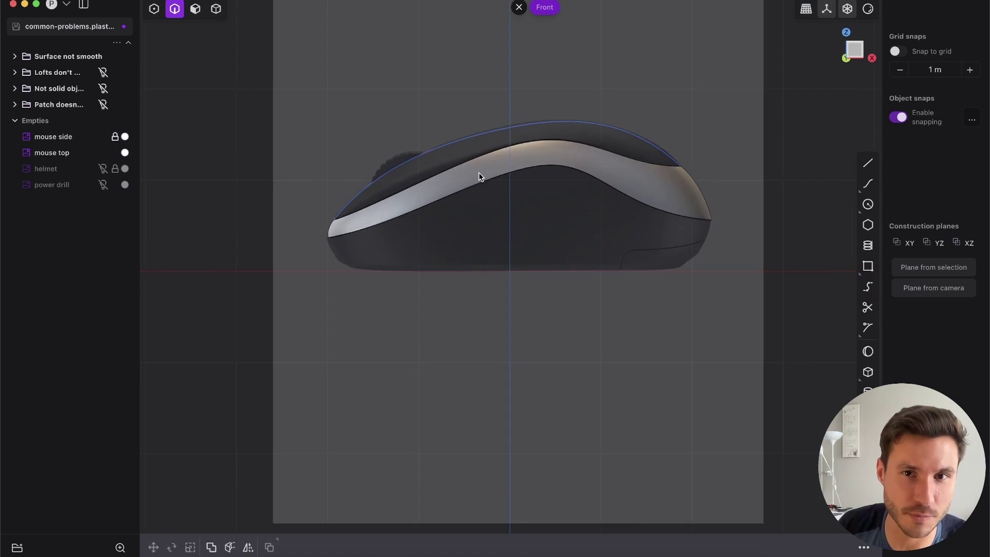
{"action": "middle_click_drag", "start_coordinate": [478, 172], "coordinate": [309, 196]}
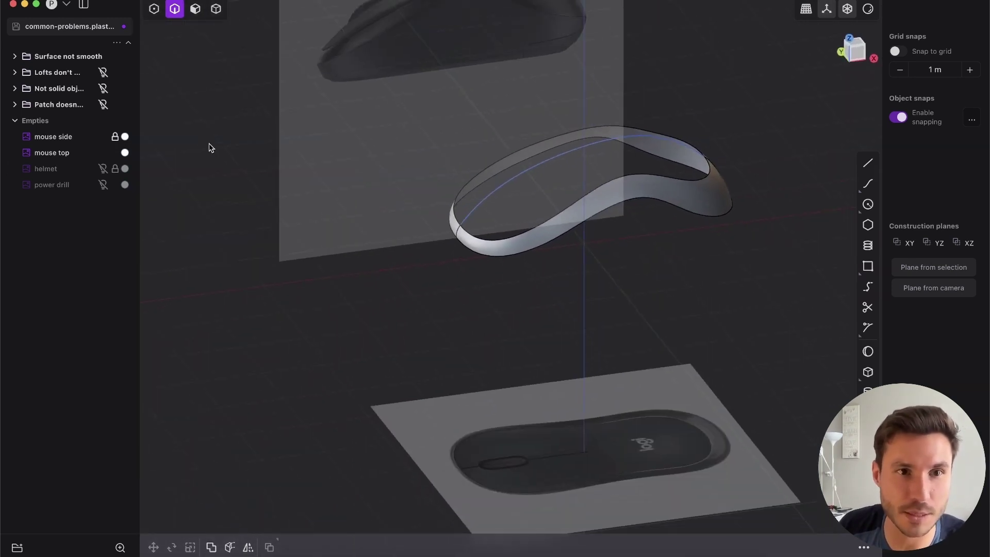
- Hide the mouse side and mouse top reference images
{"action": "left_click", "coordinate": [103, 136]}
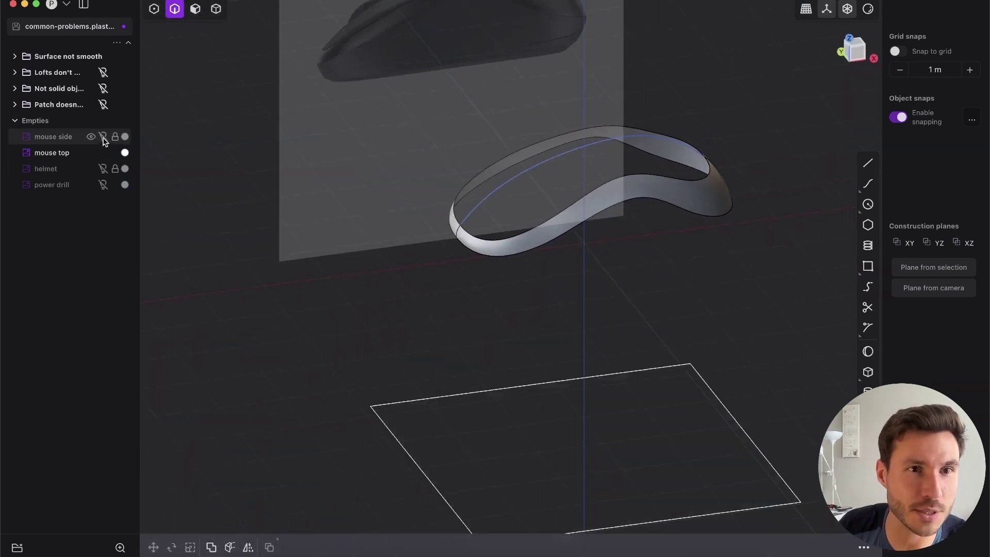
{"action": "left_click", "coordinate": [103, 152]}
{"action": "middle_click_drag", "start_coordinate": [497, 283], "coordinate": [420, 181]}
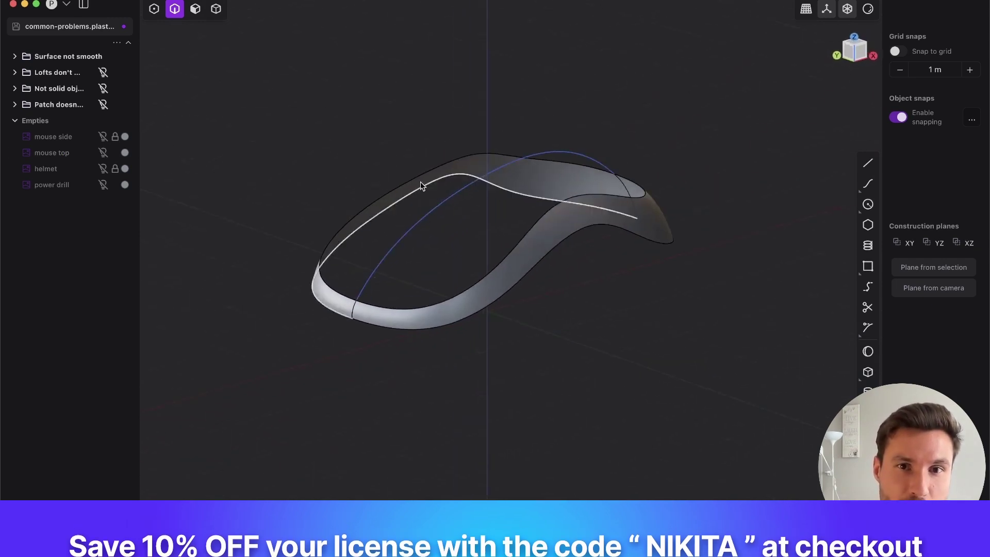
- Show the mouse reference images once more to inspect the side picture, and hide them again
{"action": "left_click", "coordinate": [104, 137]}
{"action": "left_click", "coordinate": [103, 136]}
{"action": "left_click", "coordinate": [103, 152]}
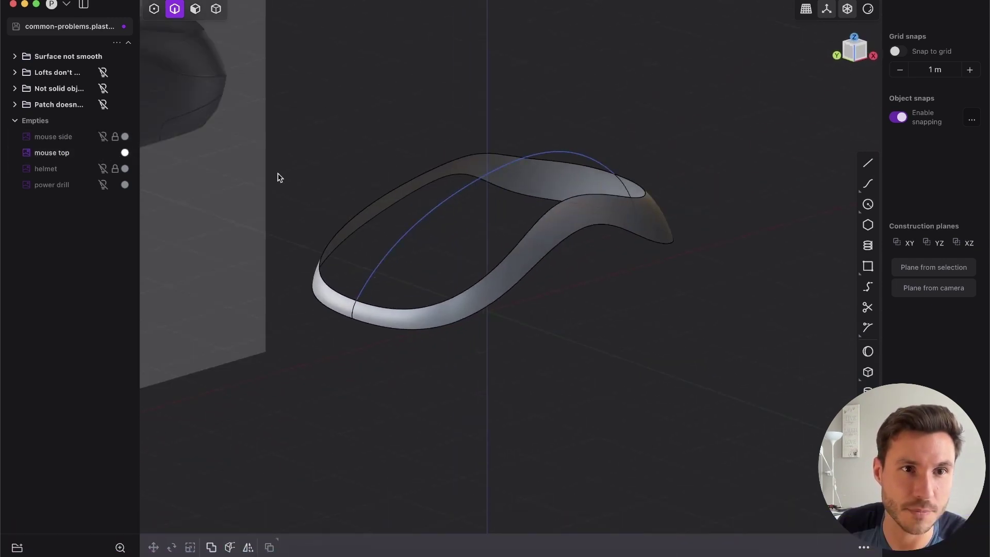
{"action": "middle_click_drag", "start_coordinate": [278, 177], "coordinate": [470, 200], "text": "shift"}
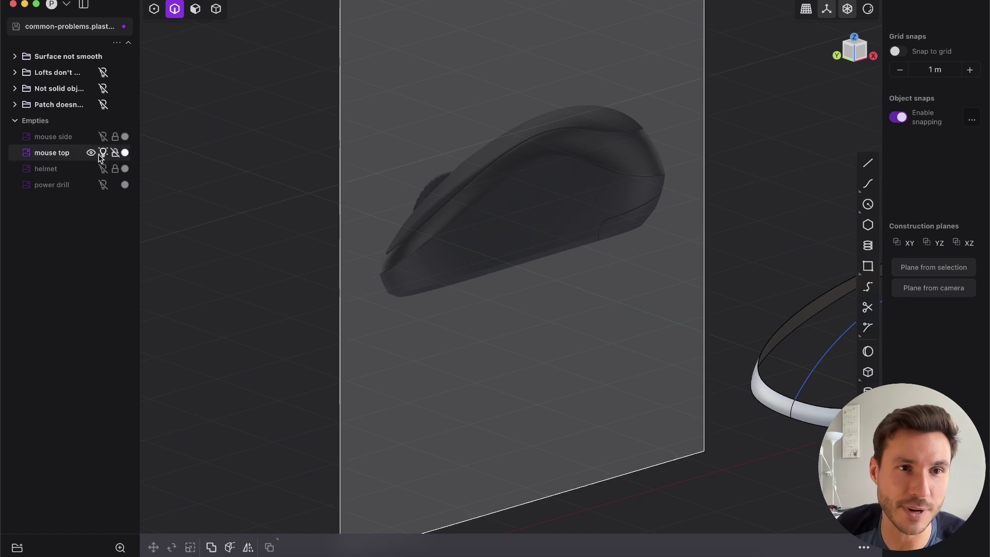
{"action": "left_click", "coordinate": [103, 152]}
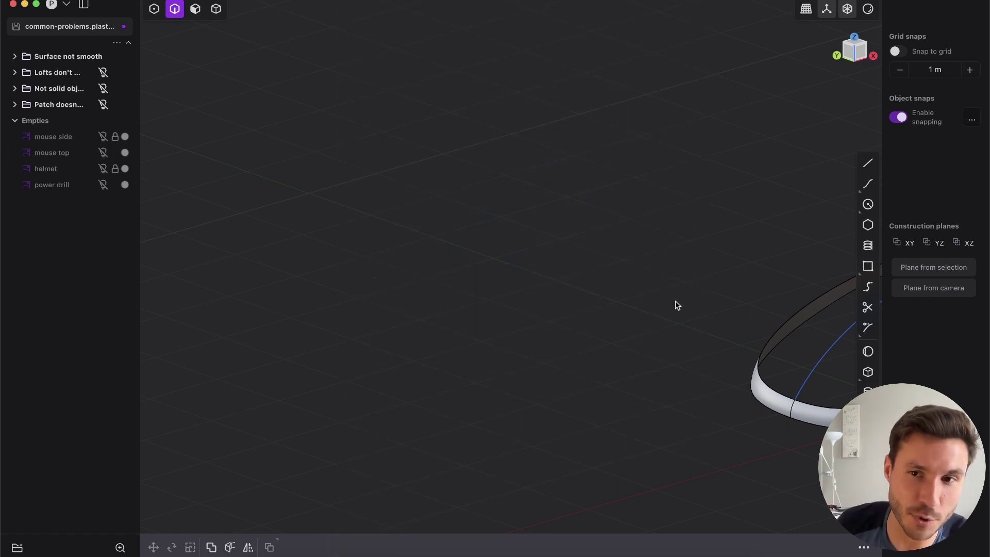
- Delete the half of the mouse band on one side of the centre plane, working in the Left view
{"action": "scroll", "coordinate": [742, 339], "scroll_direction": "down", "scroll_amount": 1}
{"action": "middle_click_drag", "start_coordinate": [742, 338], "coordinate": [440, 288], "text": "shift"}
{"action": "scroll", "coordinate": [587, 298], "scroll_direction": "up", "scroll_amount": 1}
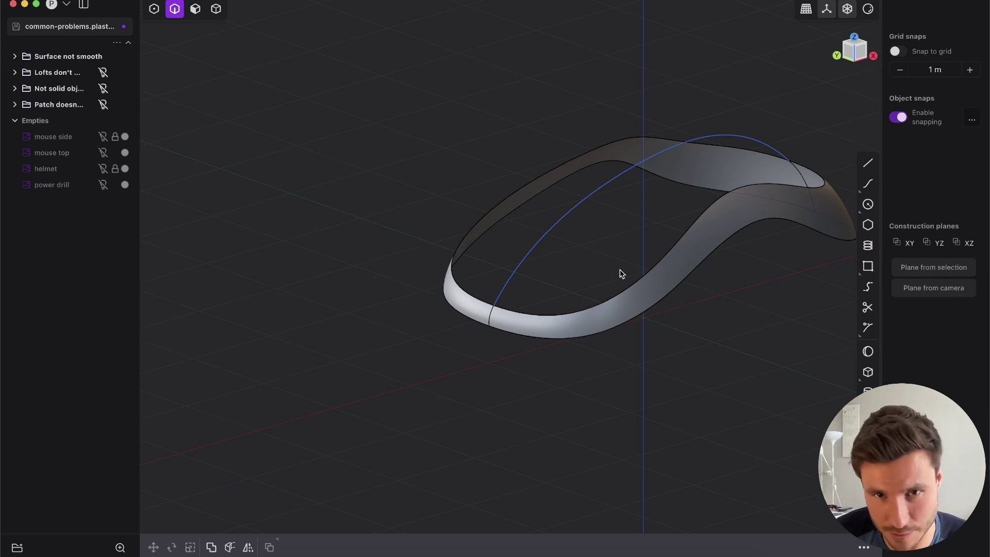
{"action": "middle_click_drag", "start_coordinate": [620, 269], "coordinate": [503, 291], "text": "shift"}
{"action": "middle_click_drag", "start_coordinate": [441, 245], "coordinate": [511, 212]}
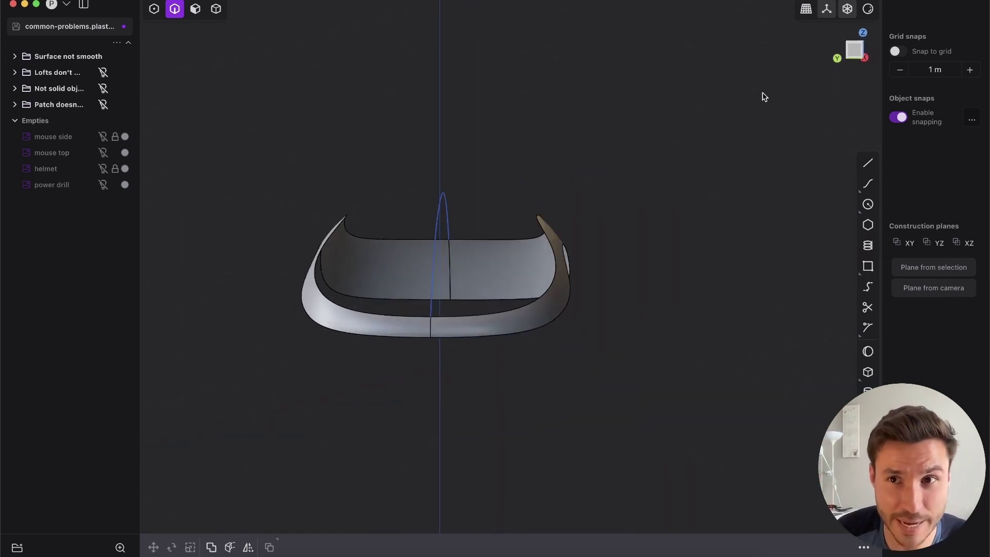
{"action": "left_click", "coordinate": [857, 48]}
{"action": "key", "text": "Tab"}
{"action": "key", "text": "x"}
- Mirror the remaining half of the band across the centre plane along the Y axis
{"action": "middle_click_drag", "start_coordinate": [501, 314], "coordinate": [610, 269]}
{"action": "left_click", "coordinate": [610, 270]}
{"action": "key", "text": "super+x"}
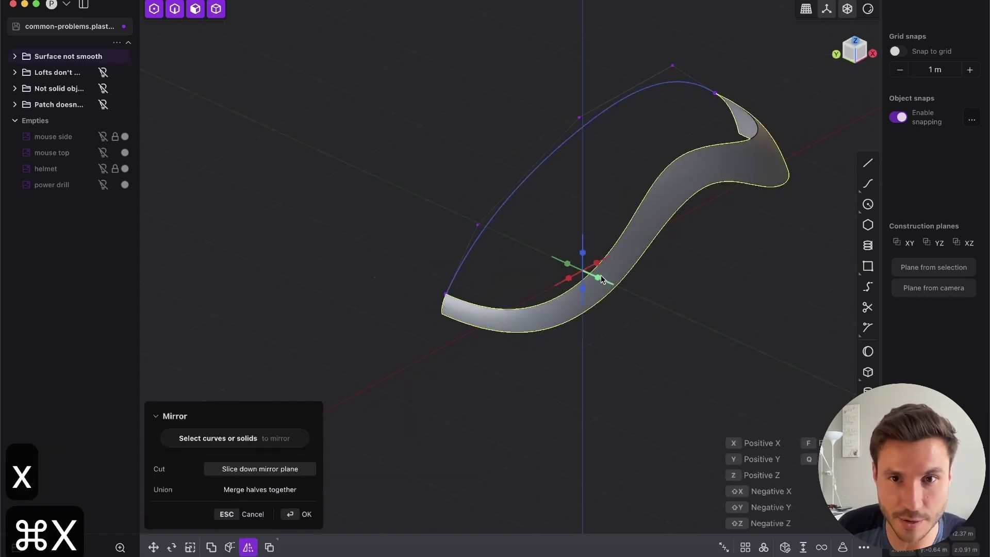
{"action": "left_click", "coordinate": [601, 274]}
{"action": "right_click", "coordinate": [548, 270]}
{"action": "left_click", "coordinate": [515, 244]}
{"action": "middle_click_drag", "start_coordinate": [564, 189], "coordinate": [593, 161], "text": "shift"}
{"action": "key", "text": "2"}
{"action": "middle_click_drag", "start_coordinate": [514, 205], "coordinate": [441, 251]}
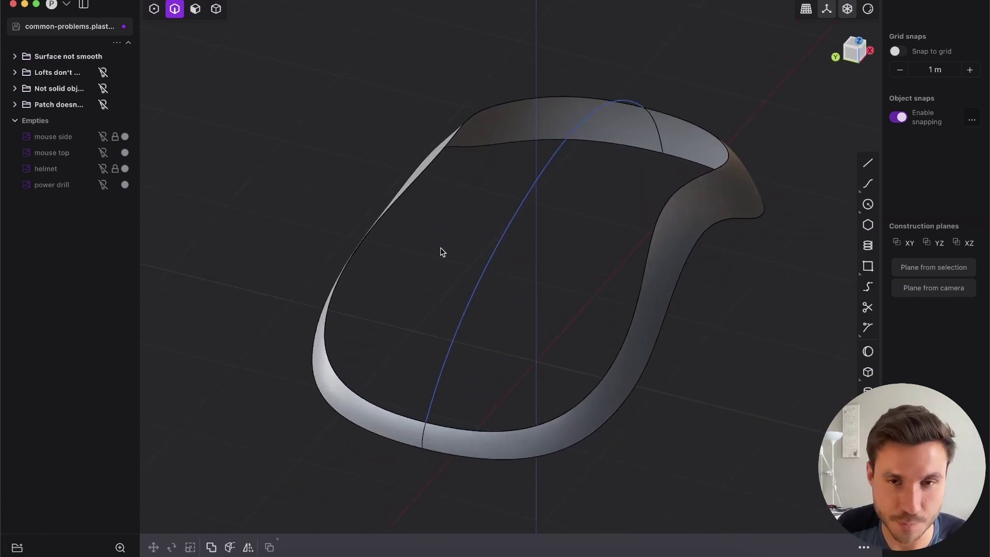
- Delete the mirrored half of the band in the Left view, keeping one half and the centre curve
{"action": "middle_click_drag", "start_coordinate": [520, 207], "coordinate": [578, 138]}
{"action": "left_click", "coordinate": [856, 57]}
{"action": "key", "text": "Tab"}
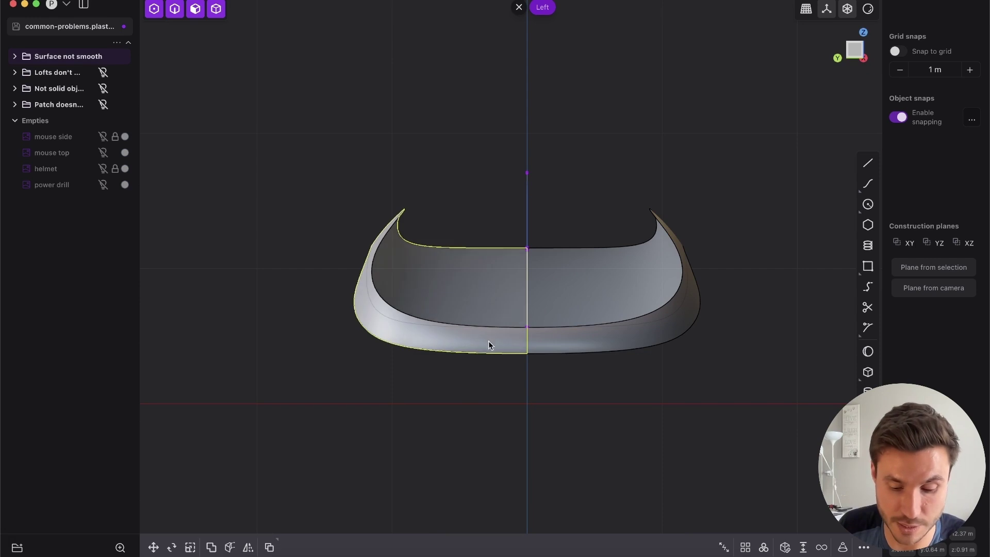
{"action": "key", "text": "x"}
{"action": "middle_click_drag", "start_coordinate": [591, 215], "coordinate": [531, 214]}
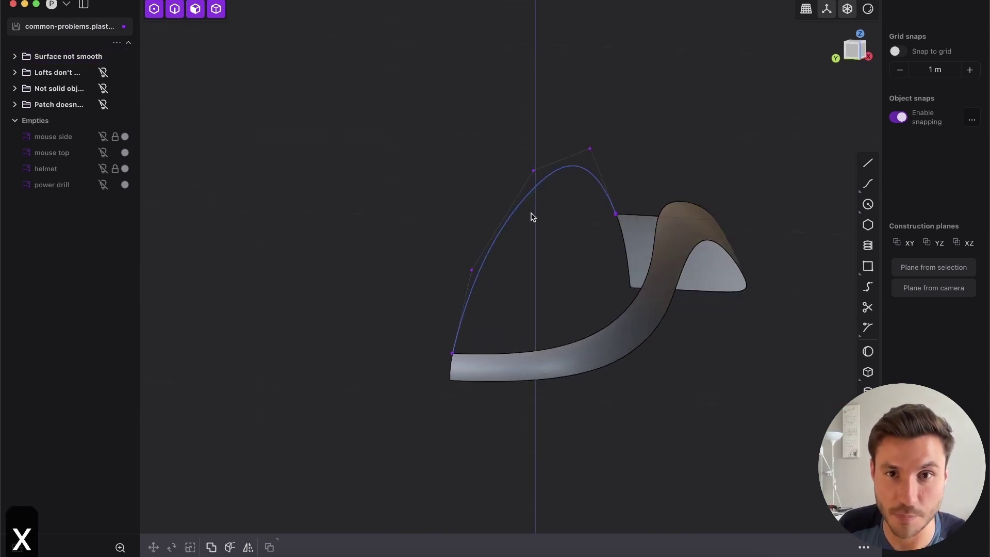
- Loft a surface between the centre curve and the half band's upper edge, with G1 continuity at the band
{"action": "key", "text": "2"}
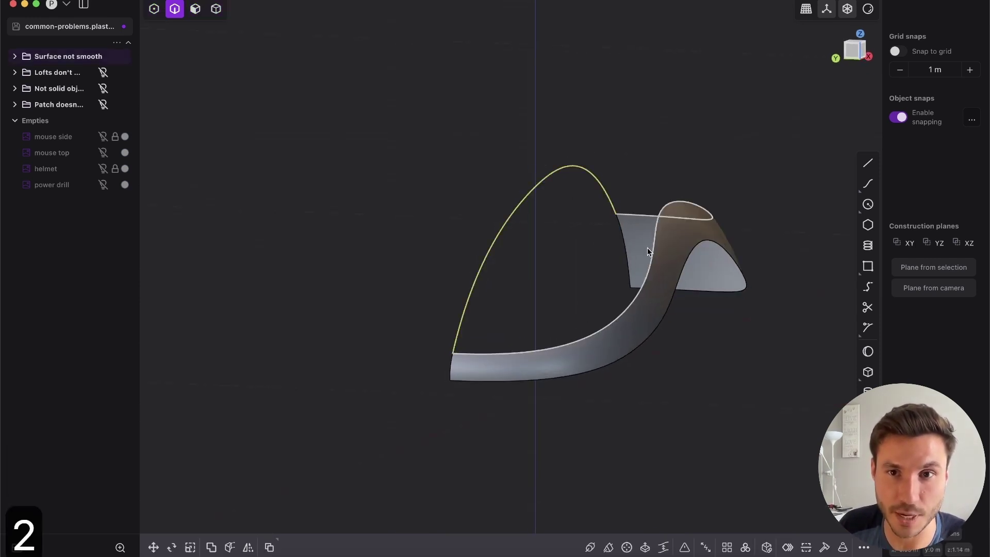
{"action": "middle_click_drag", "start_coordinate": [647, 247], "coordinate": [651, 309]}
{"action": "left_click", "coordinate": [665, 227]}
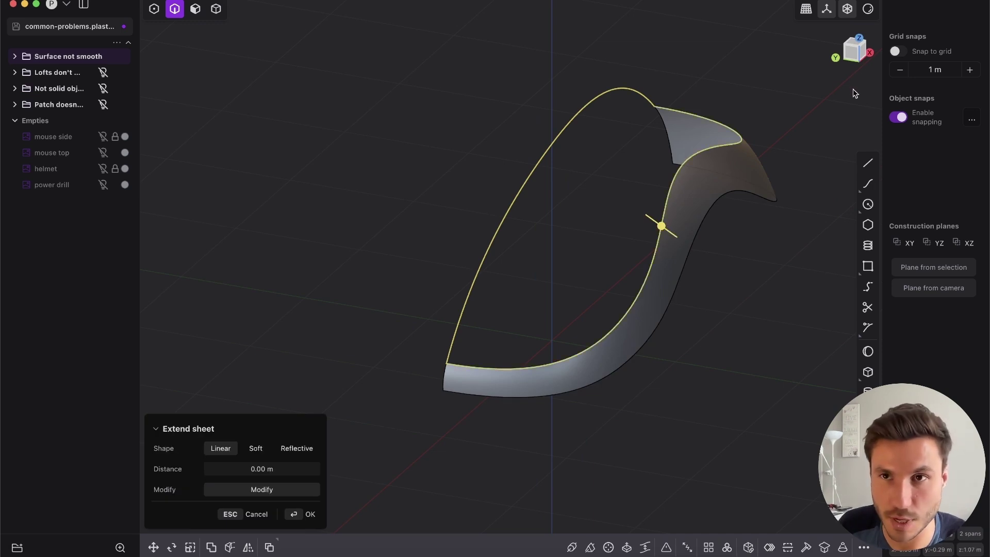
{"action": "left_click", "coordinate": [853, 53]}
{"action": "key", "text": "l"}
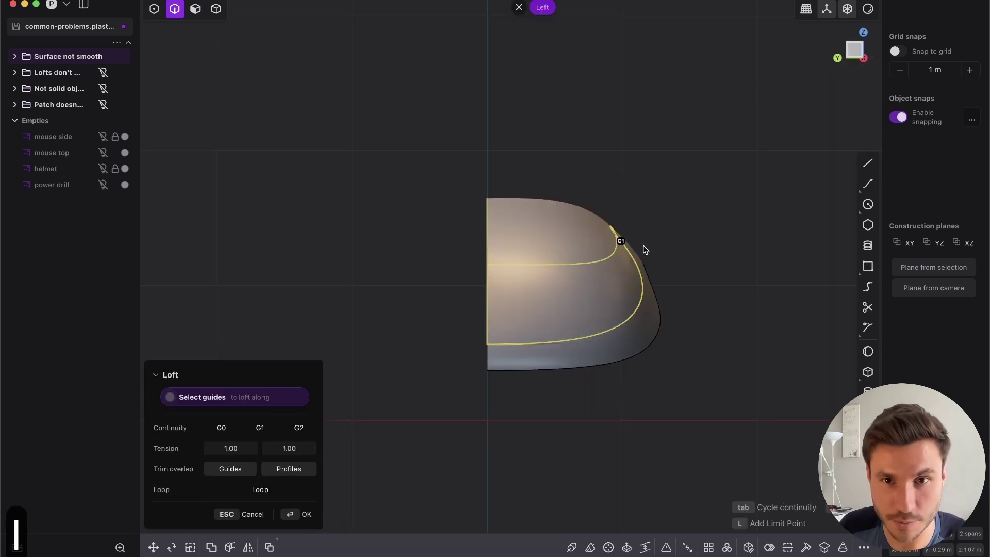
{"action": "middle_click_drag", "start_coordinate": [492, 201], "coordinate": [338, 365]}
{"action": "middle_click_drag", "start_coordinate": [783, 258], "coordinate": [492, 277]}
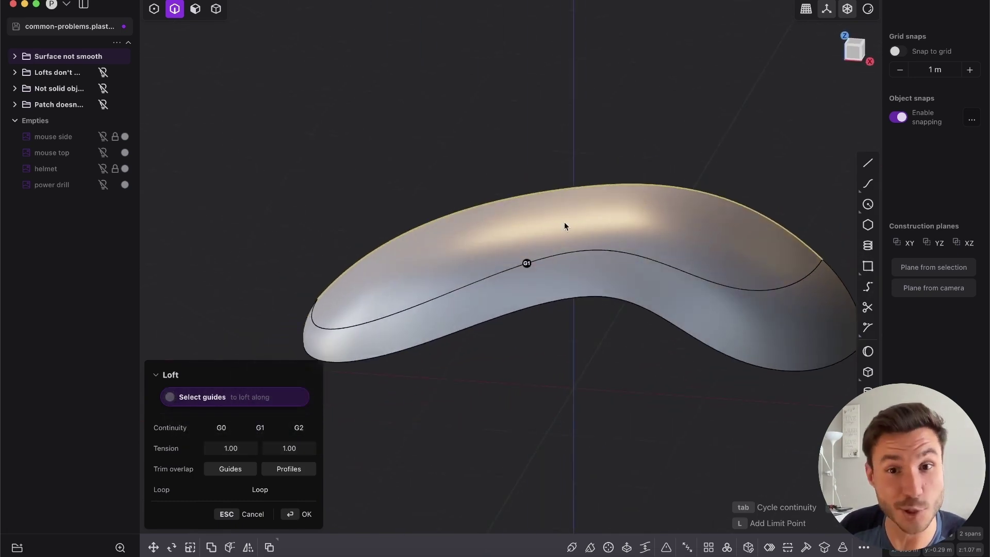
{"action": "middle_click_drag", "start_coordinate": [483, 201], "coordinate": [576, 254]}
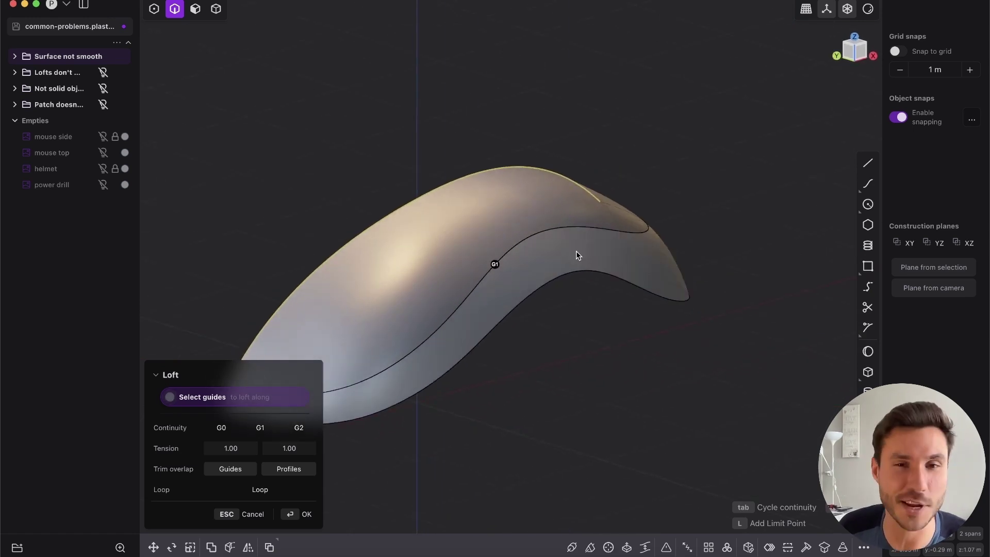
{"action": "left_click", "coordinate": [304, 517]}
- Delete the centre curve that runs along the lofted surface's open edge
{"action": "middle_click_drag", "start_coordinate": [438, 352], "coordinate": [570, 327], "text": "shift"}
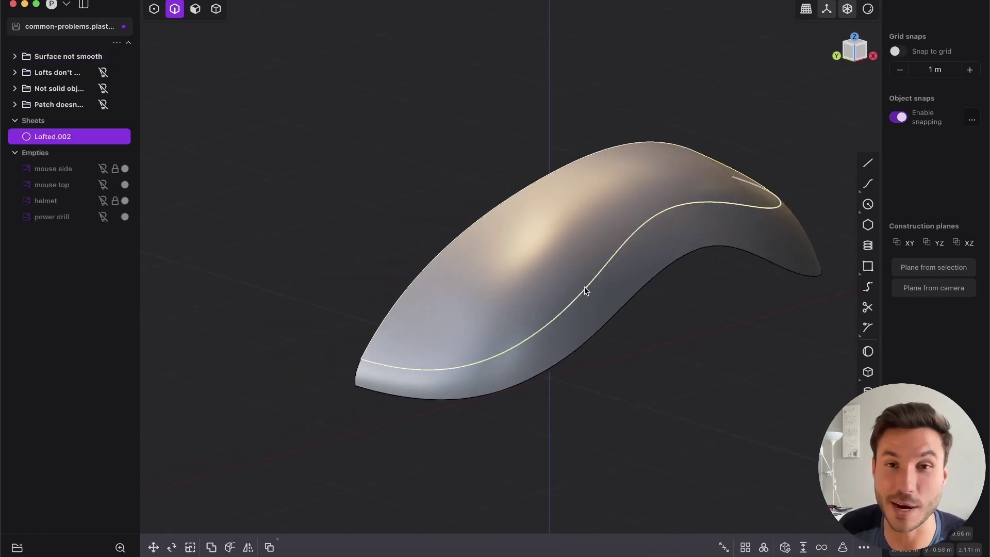
{"action": "left_click", "coordinate": [624, 374]}
{"action": "middle_click_drag", "start_coordinate": [623, 375], "coordinate": [501, 254]}
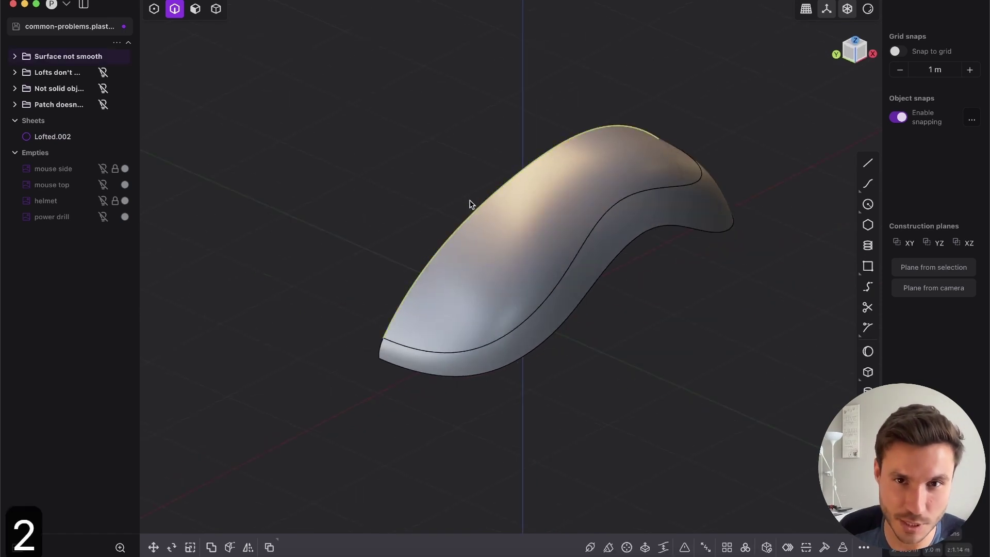
{"action": "key", "text": "x"}
- Select the lofted top and the half band and mirror both across the centre plane to complete the mouse shell
{"action": "key", "text": "Tab"}
{"action": "left_click_drag", "start_coordinate": [612, 431], "coordinate": [582, 326]}
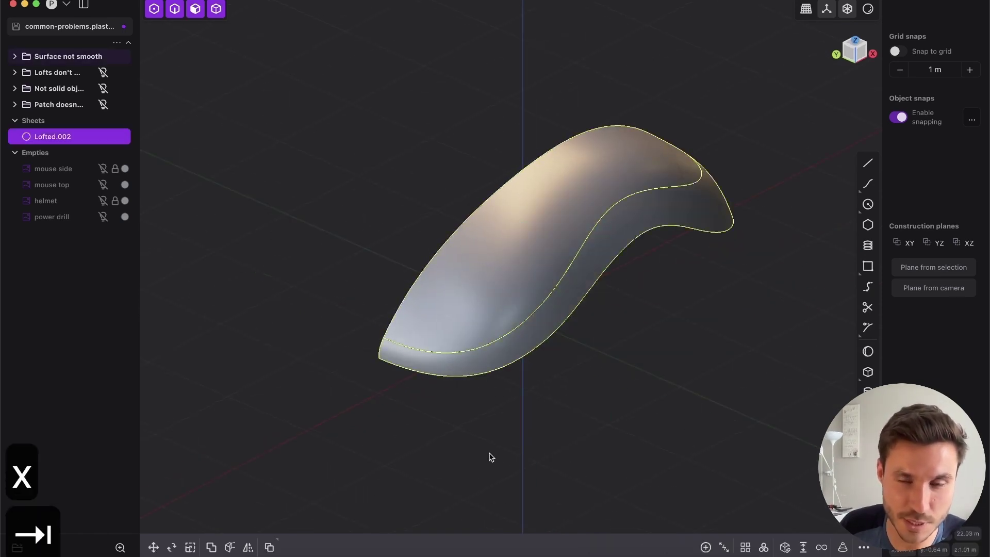
{"action": "key", "text": "alt+x"}
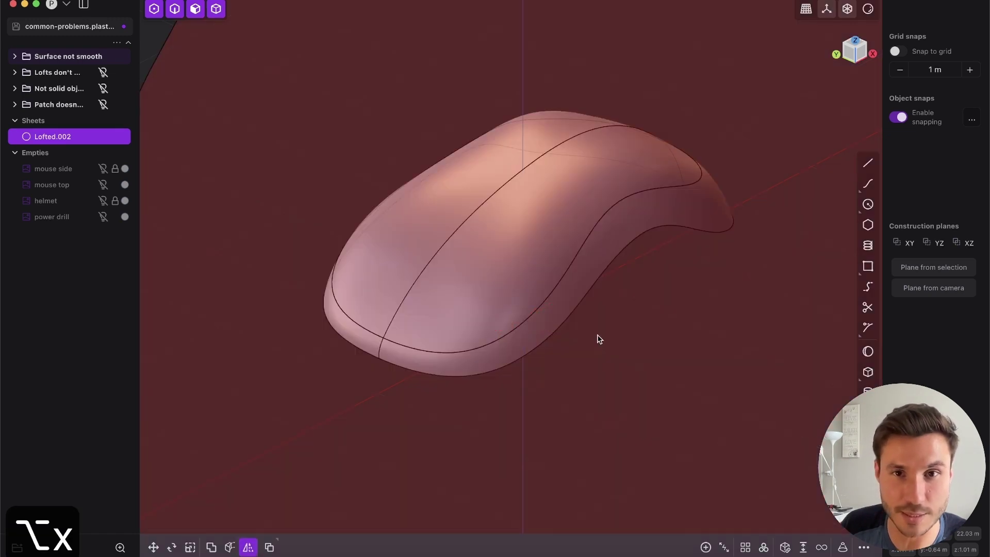
{"action": "right_click", "coordinate": [598, 335]}
{"action": "left_click", "coordinate": [627, 440]}
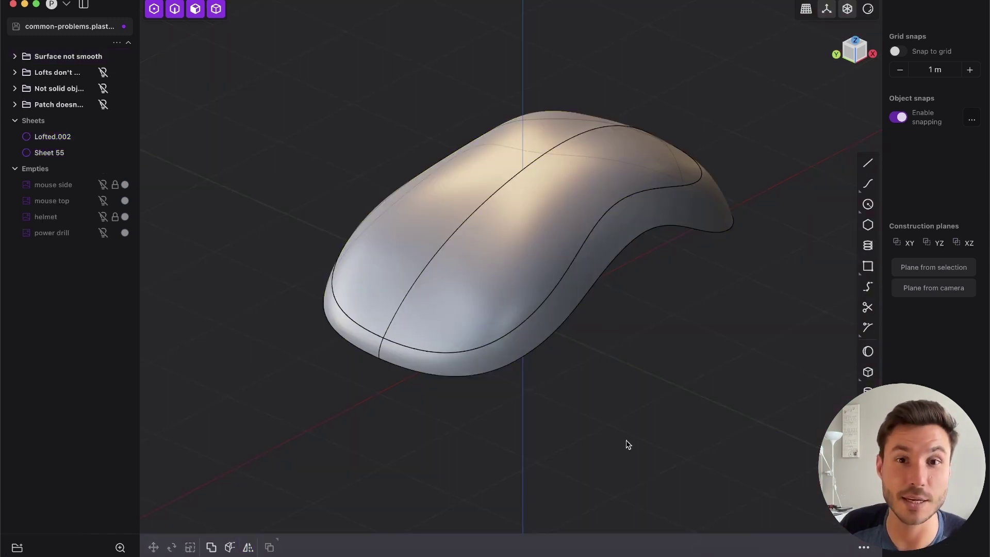
{"action": "middle_click_drag", "start_coordinate": [613, 340], "coordinate": [621, 338]}
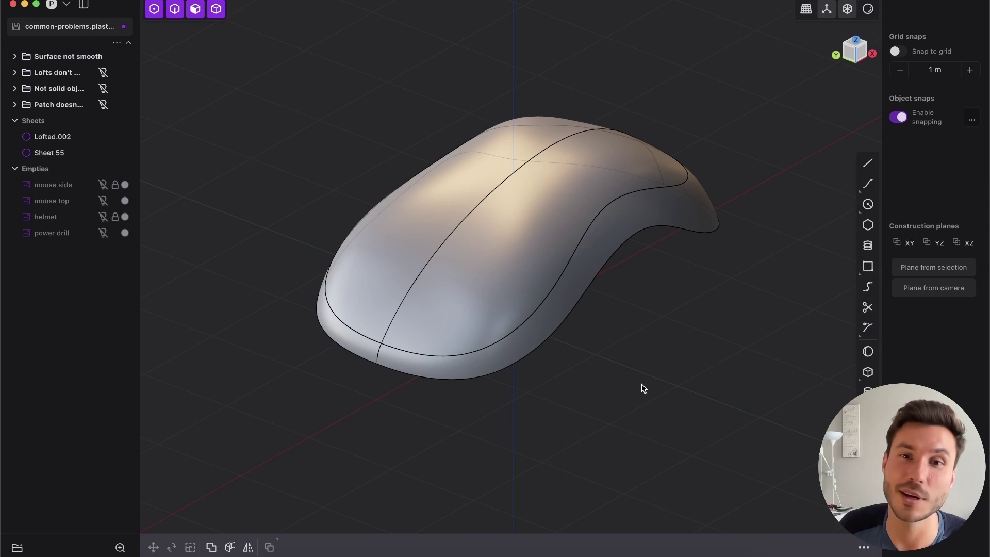
- Hide the edge lines and check the shading along the mouse shell's centre seam
{"action": "key", "text": "shift+e"}
{"action": "scroll", "coordinate": [613, 226], "scroll_direction": "up", "scroll_amount": 2}
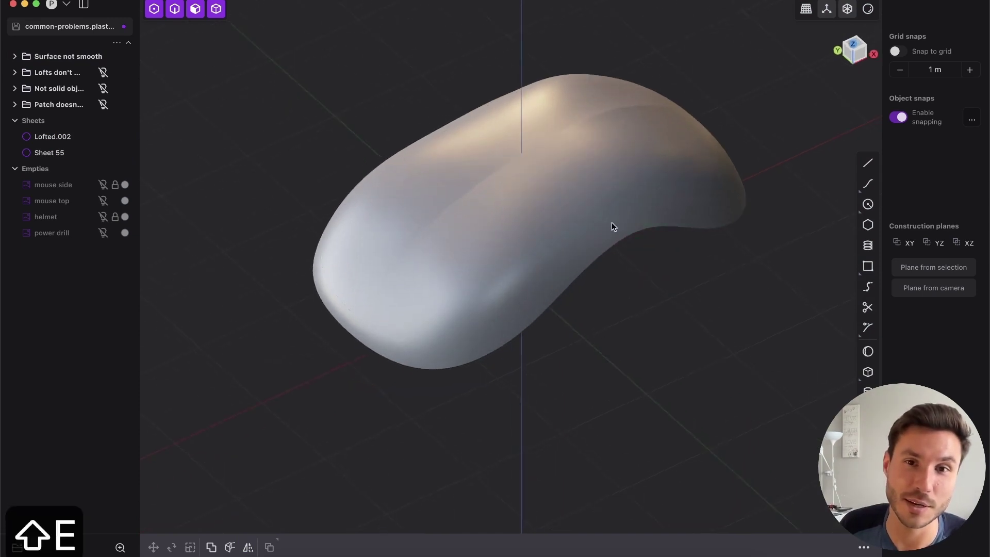
{"action": "middle_click_drag", "start_coordinate": [612, 227], "coordinate": [532, 272]}
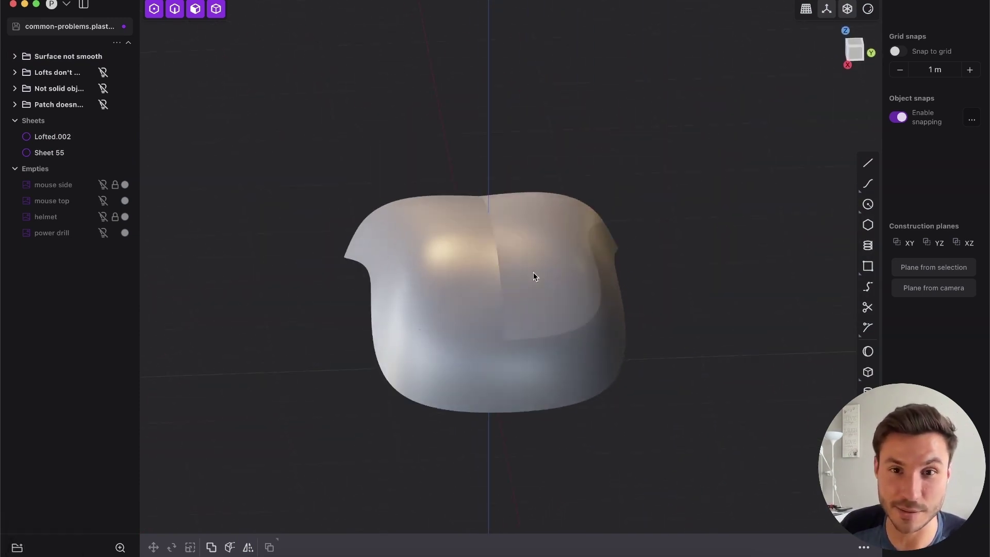
- Switch the viewport shading to the red glossy matcap and inspect the highlights across the centre seam
{"action": "left_click", "coordinate": [868, 9]}
{"action": "left_click", "coordinate": [843, 60]}
{"action": "middle_click_drag", "start_coordinate": [534, 264], "coordinate": [562, 269]}
{"action": "scroll", "coordinate": [566, 270], "scroll_direction": "up", "scroll_amount": 4}
{"action": "middle_click_drag", "start_coordinate": [531, 323], "coordinate": [535, 346]}
{"action": "mouse_move", "coordinate": [551, 271]}
{"action": "middle_mouse_down"}
{"action": "mouse_move", "coordinate": [745, 287]}
{"action": "mouse_move", "coordinate": [641, 222]}
{"action": "mouse_move", "coordinate": [549, 266]}
{"action": "middle_mouse_up"}
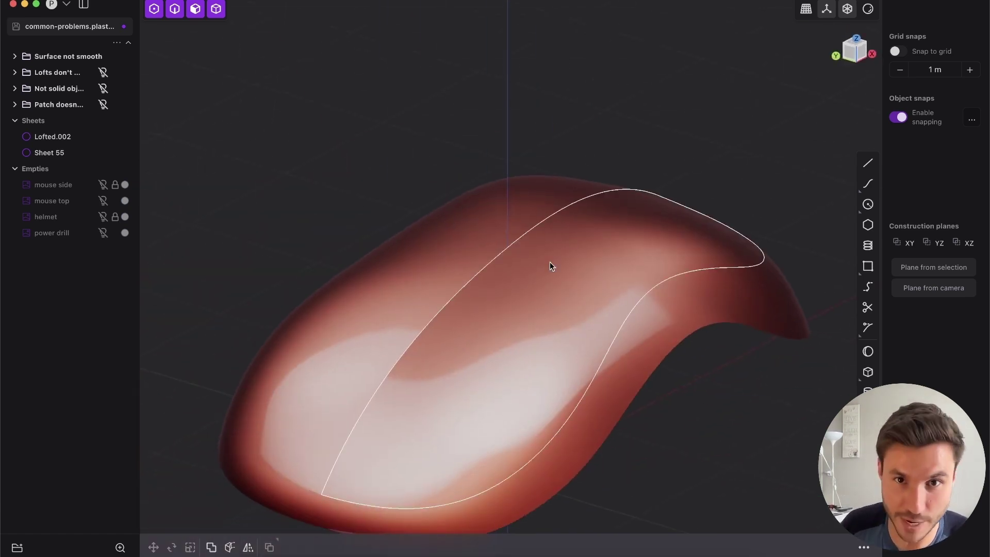
- Undo the mirroring to inspect the highlights on the single half, and redo it
{"action": "key", "text": "super+z"}
{"action": "key", "text": "super+z"}
{"action": "key", "text": "super+z"}
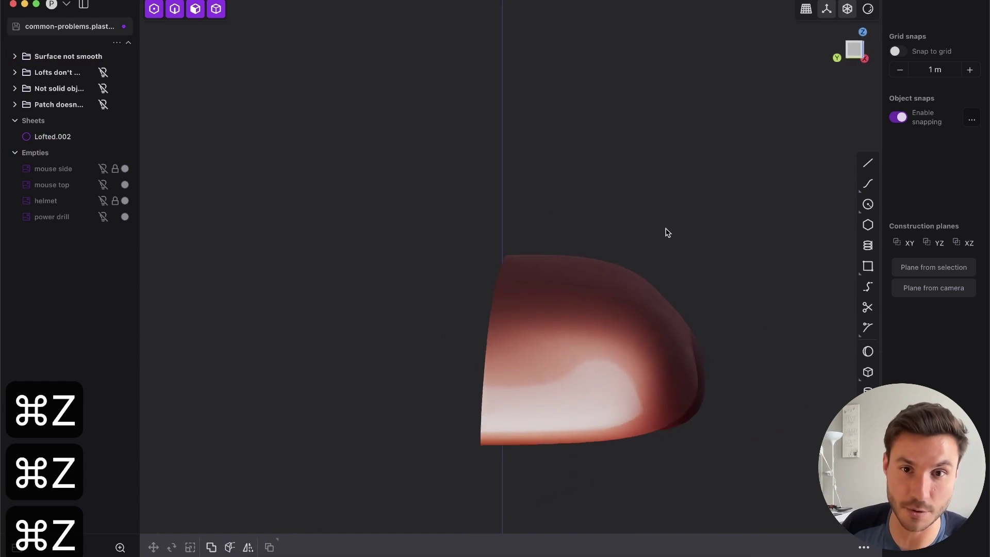
{"action": "middle_click_drag", "start_coordinate": [666, 228], "coordinate": [566, 290]}
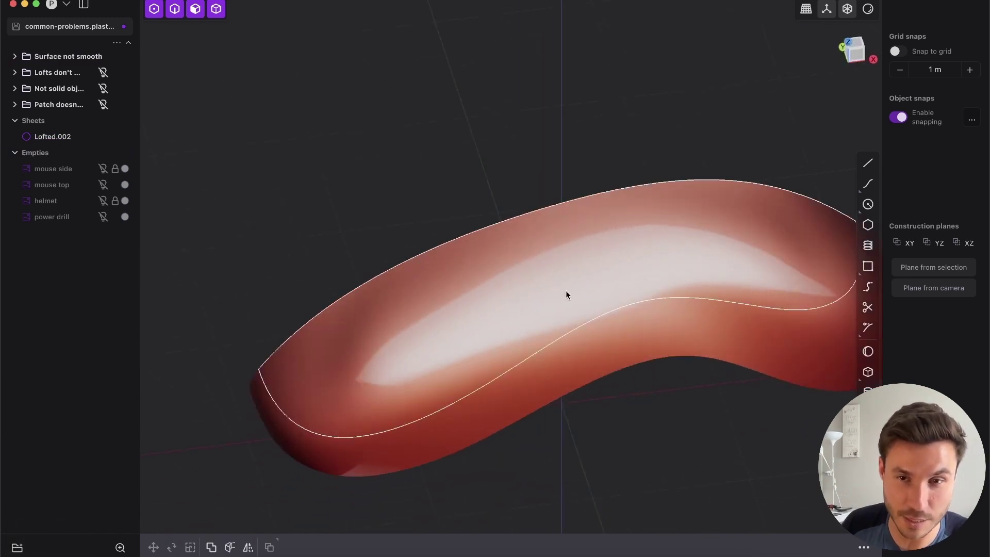
{"action": "key", "text": "shift+super+z"}
{"action": "key", "text": "shift+super+z"}
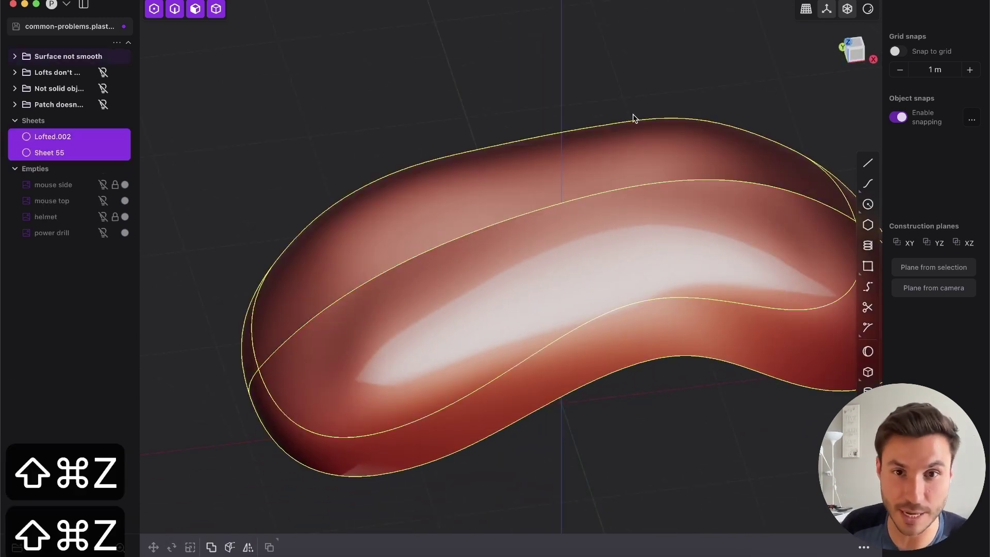
- Deselect the sheets, toggle the edge display and examine the highlights over the mirrored shell from several angles
{"action": "left_click", "coordinate": [633, 114]}
{"action": "key", "text": "shift+e"}
{"action": "key", "text": "shift+e"}
{"action": "middle_click_drag", "start_coordinate": [559, 130], "coordinate": [649, 193]}
{"action": "scroll", "coordinate": [654, 196], "scroll_direction": "down", "scroll_amount": 5}
{"action": "middle_click_drag", "start_coordinate": [611, 220], "coordinate": [576, 220], "text": "shift"}
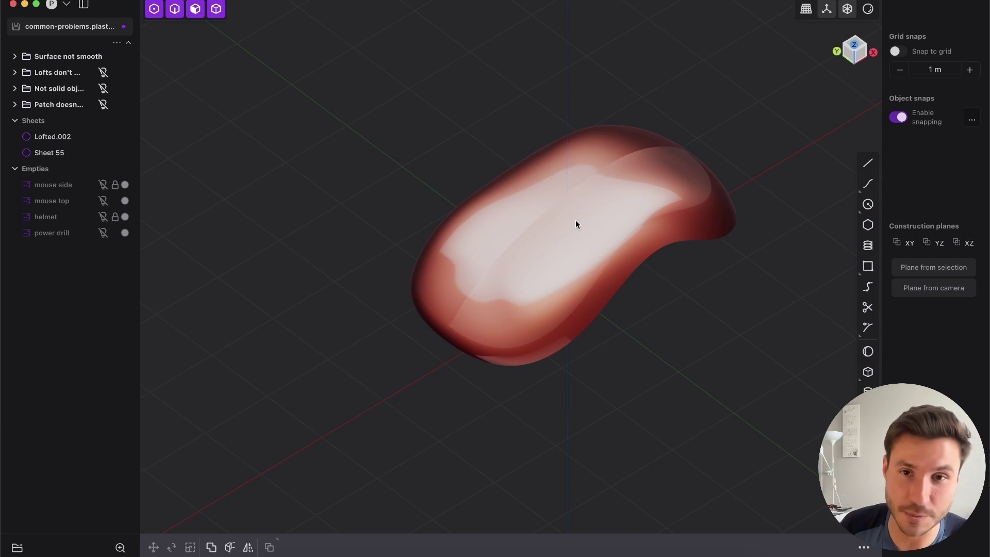
{"action": "middle_click_drag", "start_coordinate": [575, 221], "coordinate": [548, 183]}
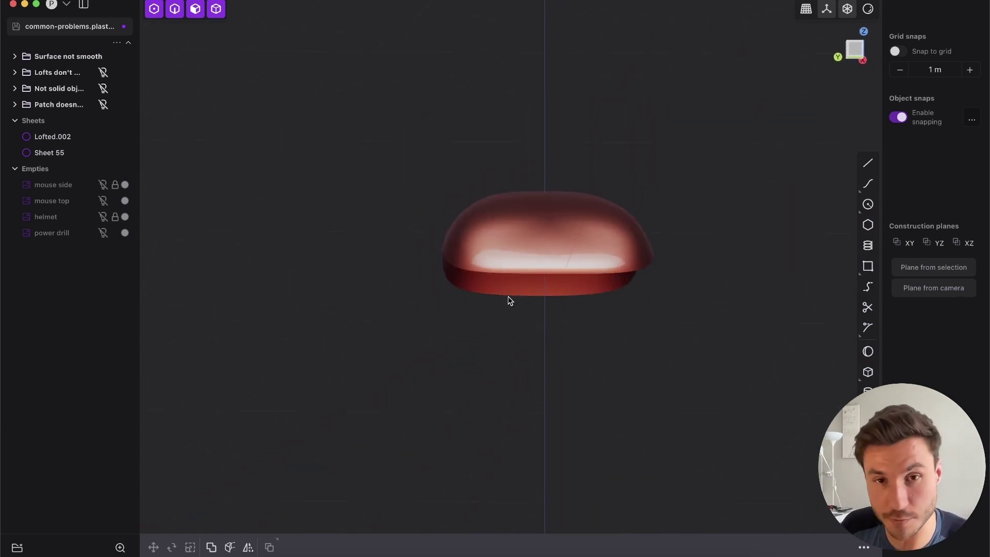
- Undo the mirroring and the loft, back to the separate side walls and the open centre curve
{"action": "middle_click_drag", "start_coordinate": [509, 296], "coordinate": [487, 270]}
{"action": "key", "text": "super+z"}
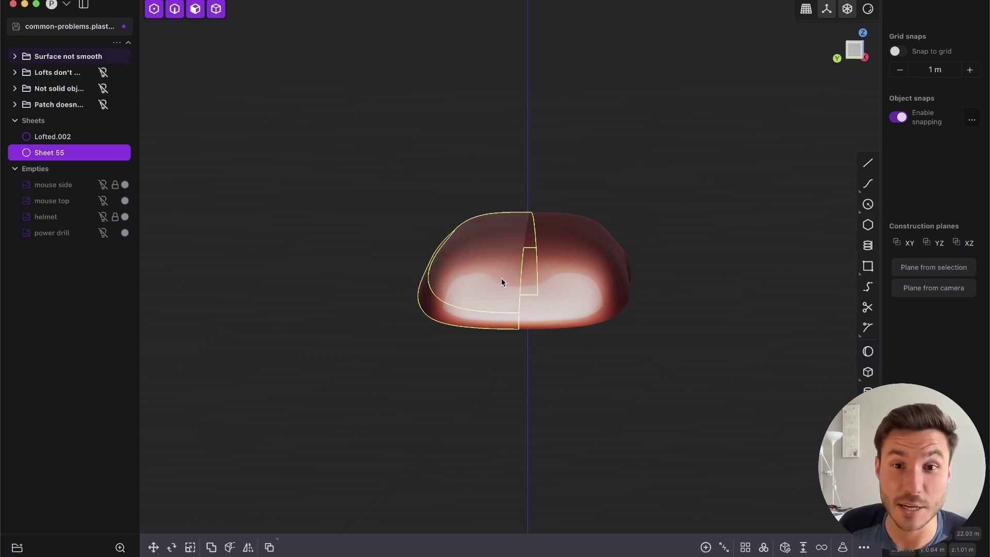
{"action": "key", "text": "super+z"}
{"action": "key", "text": "super+z"}
{"action": "key", "text": "super+z"}
{"action": "key", "text": "super+z"}
{"action": "key", "text": "super+z"}
{"action": "key", "text": "super+z"}
{"action": "key", "text": "super+z"}
{"action": "key", "text": "super+z"}
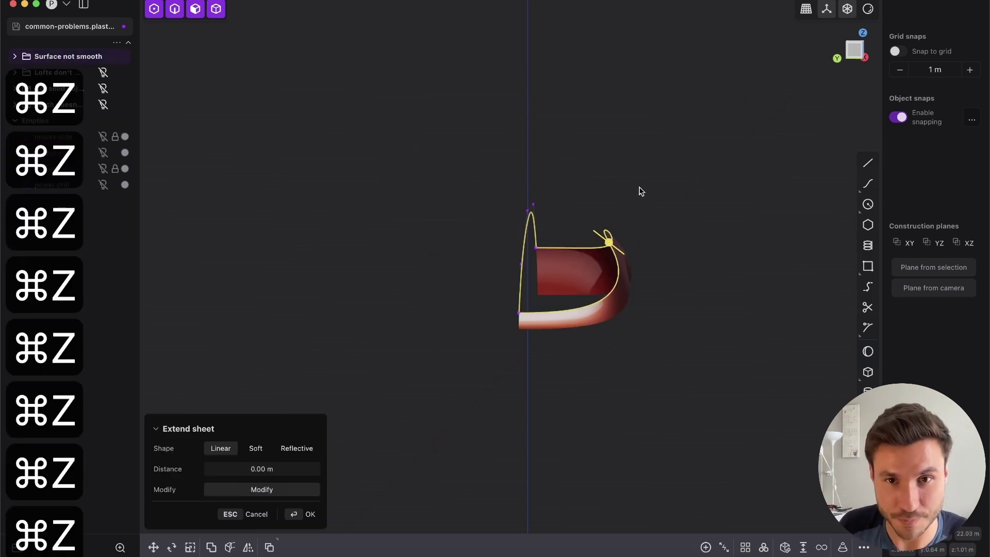
- Switch the viewport shading to the grey matcap and show the edge lines, with only edges selectable
{"action": "left_click", "coordinate": [867, 9]}
{"action": "left_click", "coordinate": [798, 64]}
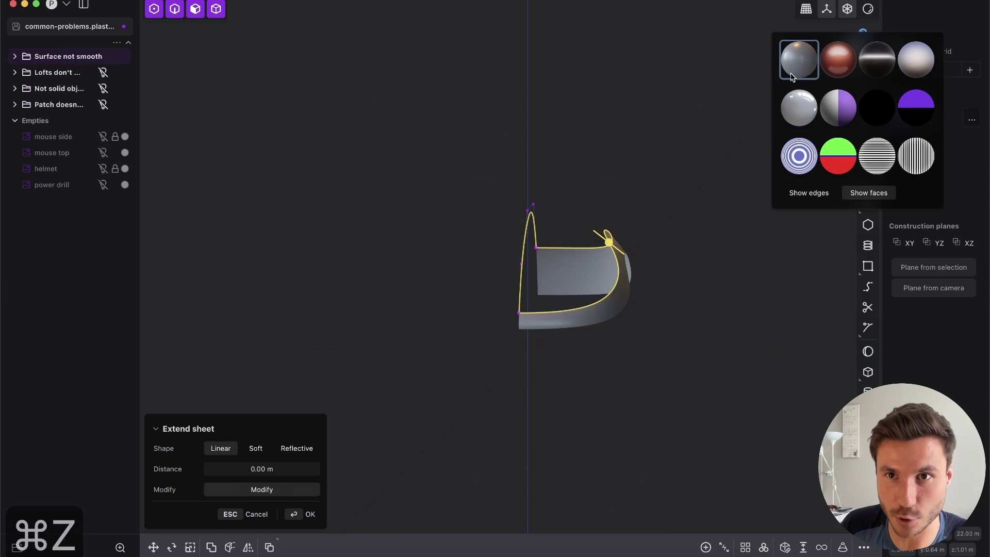
{"action": "left_click", "coordinate": [557, 183]}
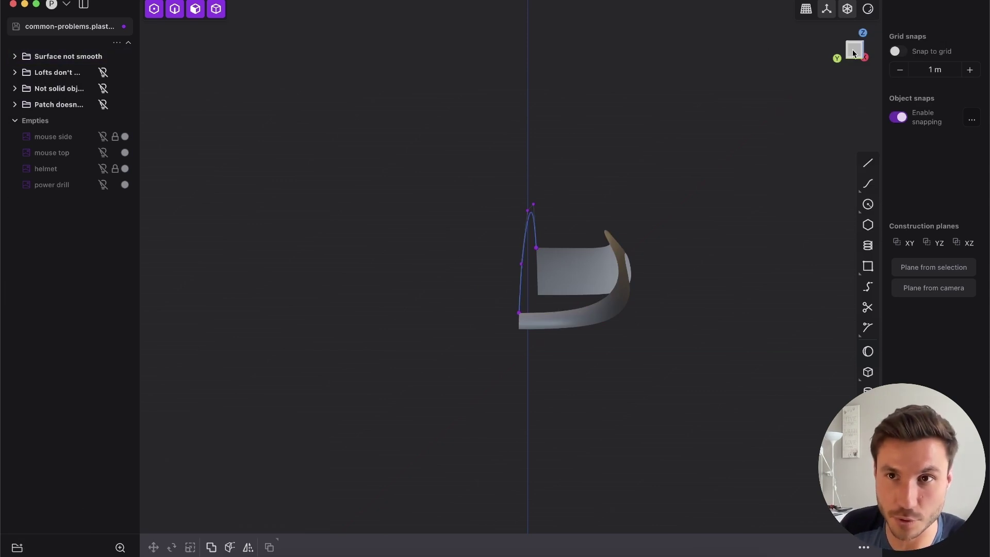
{"action": "scroll", "coordinate": [517, 194], "scroll_direction": "up", "scroll_amount": 3}
{"action": "middle_click_drag", "start_coordinate": [618, 304], "coordinate": [618, 187]}
{"action": "key", "text": "shift+e"}
{"action": "key", "text": "2"}
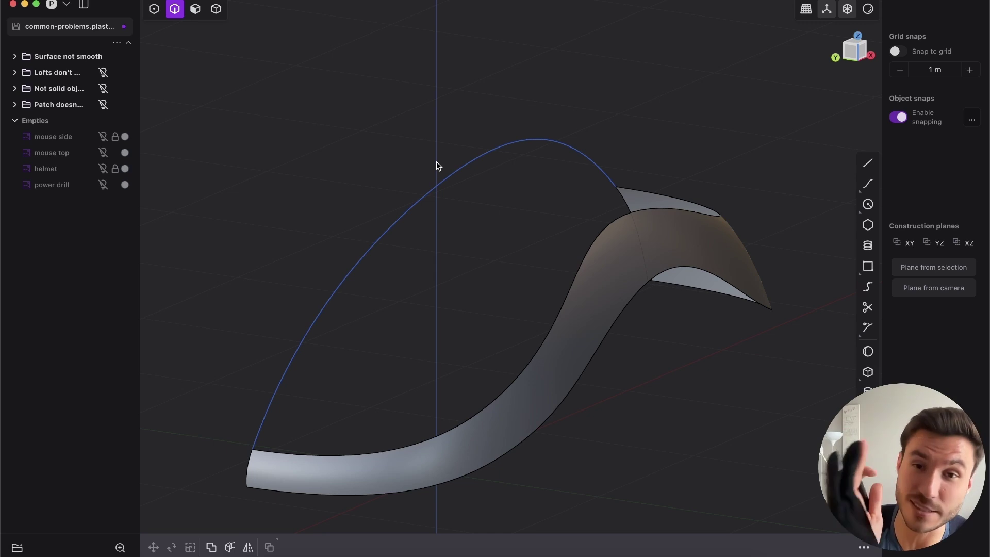
- Loft from the centre curve to the side wall's upper edge, with G1 continuity at the side wall
{"action": "middle_click_drag", "start_coordinate": [448, 211], "coordinate": [519, 147]}
{"action": "key", "text": "2"}
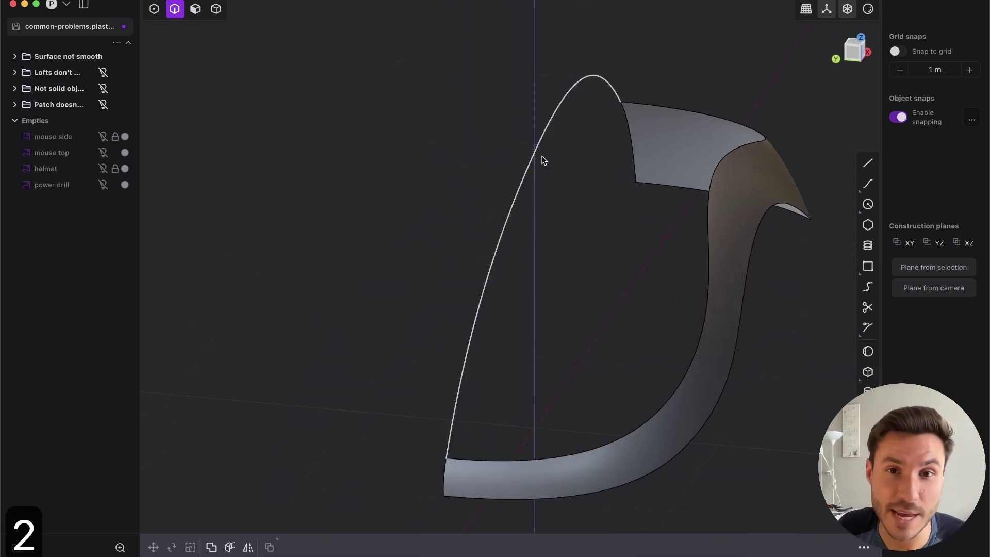
{"action": "left_click", "coordinate": [533, 168]}
{"action": "middle_click_drag", "start_coordinate": [627, 199], "coordinate": [530, 168]}
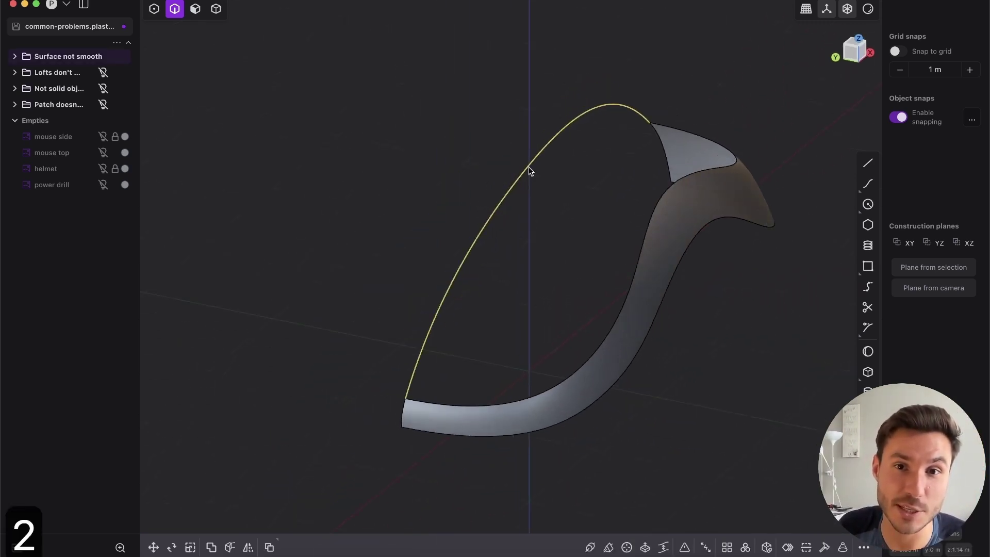
{"action": "left_click", "coordinate": [655, 208]}
{"action": "key", "text": "Escape"}
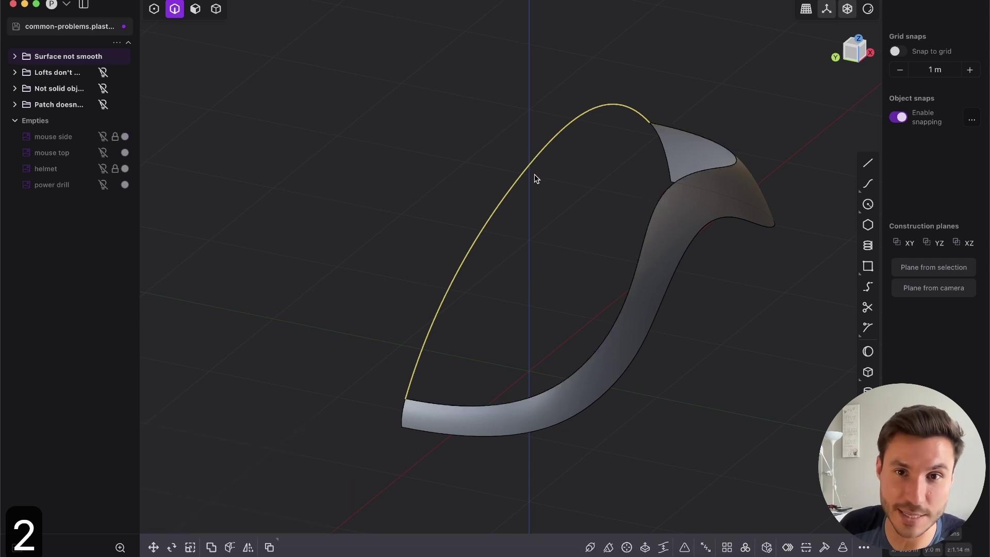
{"action": "left_click", "coordinate": [652, 216]}
{"action": "key", "text": "e"}
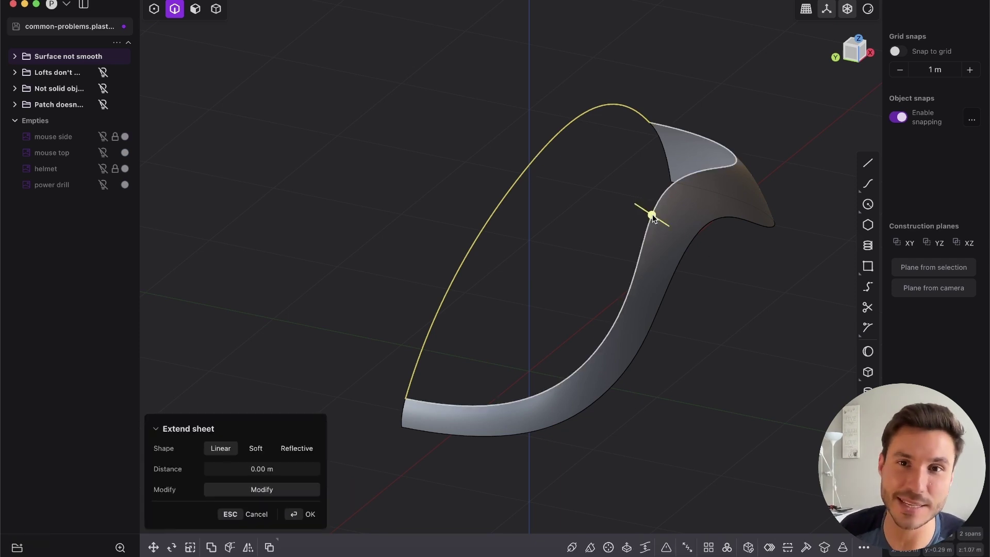
{"action": "key", "text": "l"}
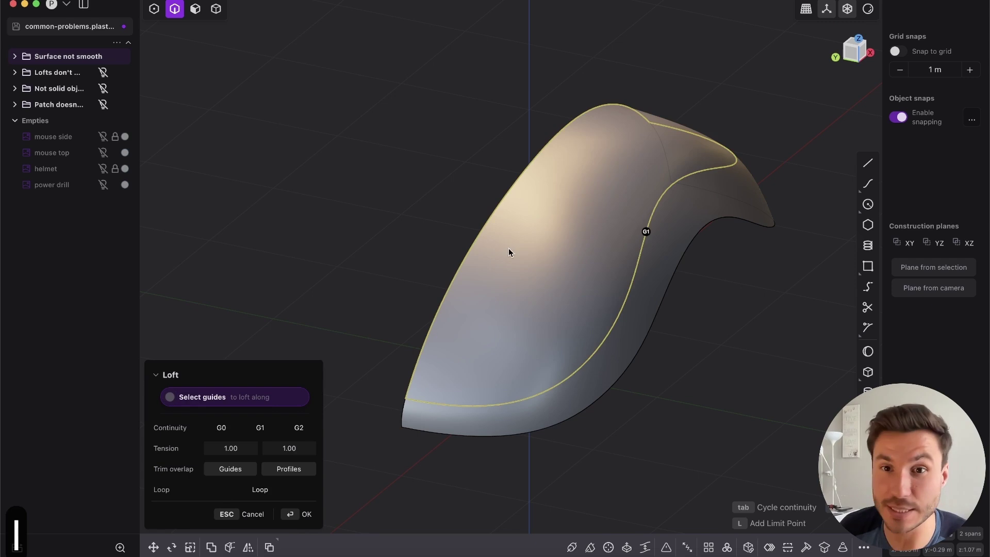
- Inspect the loft preview's slope at the centre curve from the front and undo the loft
{"action": "middle_click_drag", "start_coordinate": [628, 241], "coordinate": [695, 223]}
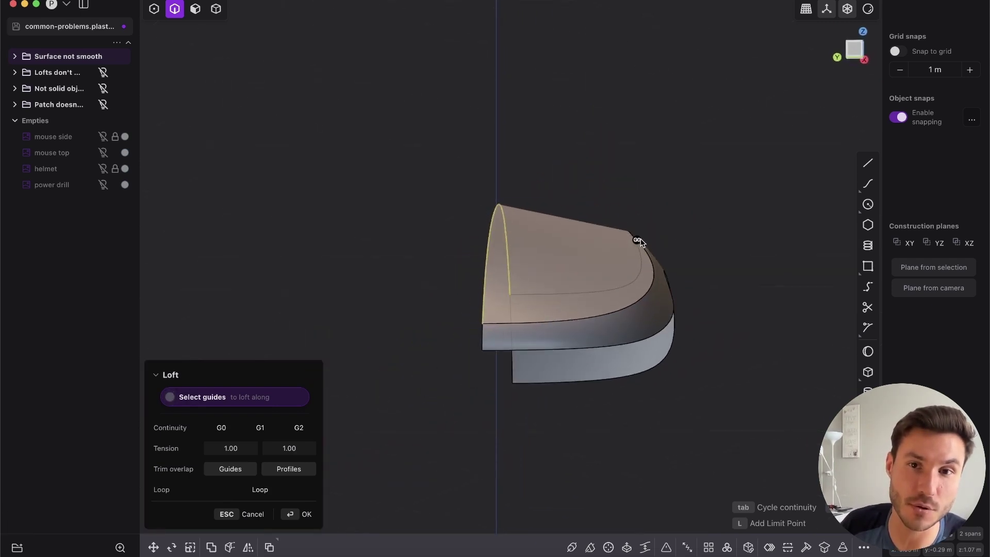
{"action": "left_click", "coordinate": [637, 240]}
{"action": "middle_click_drag", "start_coordinate": [641, 289], "coordinate": [562, 179]}
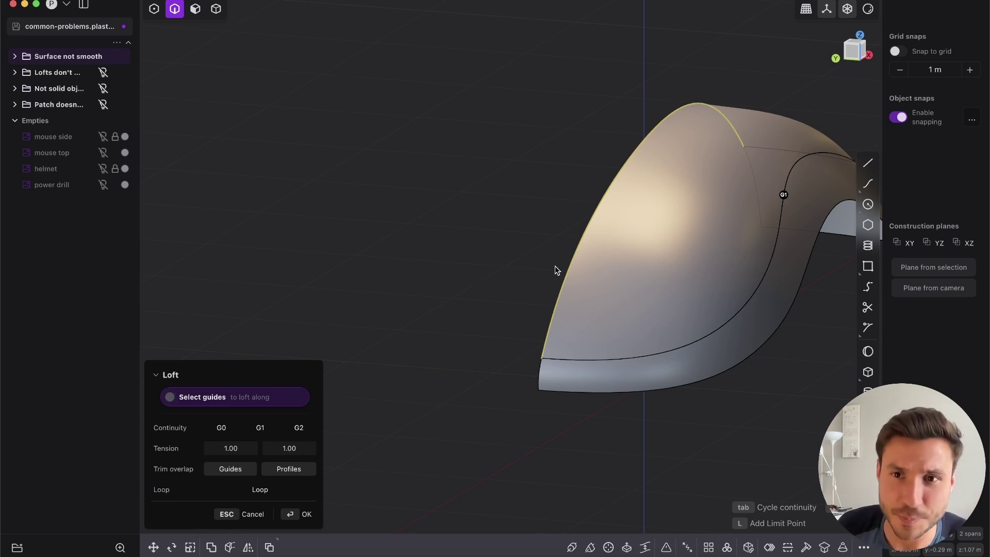
{"action": "key", "text": "super+z"}
- Extrude the centre curve about 0.44 m away from the side wall as a helper strip
{"action": "middle_click_drag", "start_coordinate": [557, 166], "coordinate": [624, 158]}
{"action": "left_click", "coordinate": [623, 154]}
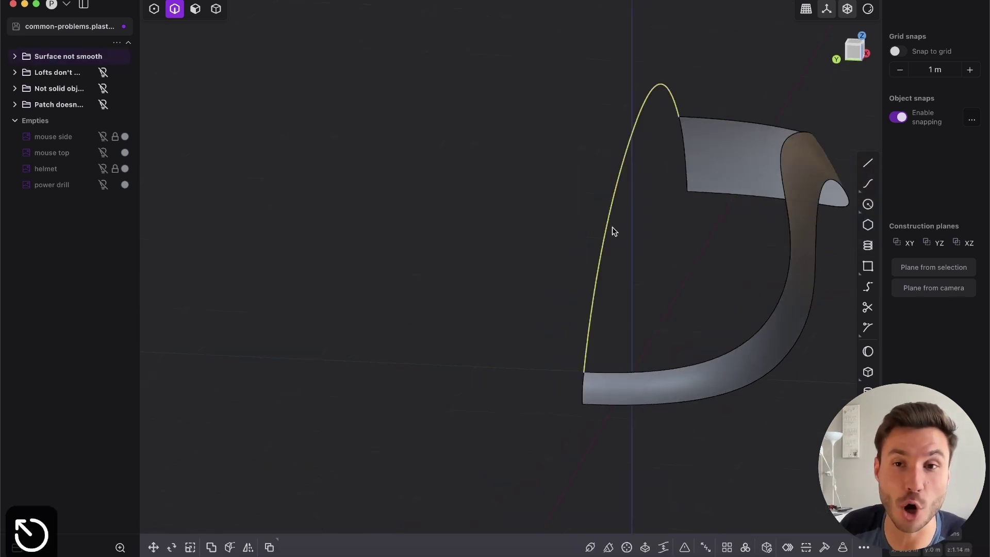
{"action": "left_click", "coordinate": [853, 55]}
{"action": "middle_click_drag", "start_coordinate": [615, 164], "coordinate": [564, 236]}
{"action": "key", "text": "e"}
{"action": "left_click_drag", "start_coordinate": [598, 221], "coordinate": [544, 233]}
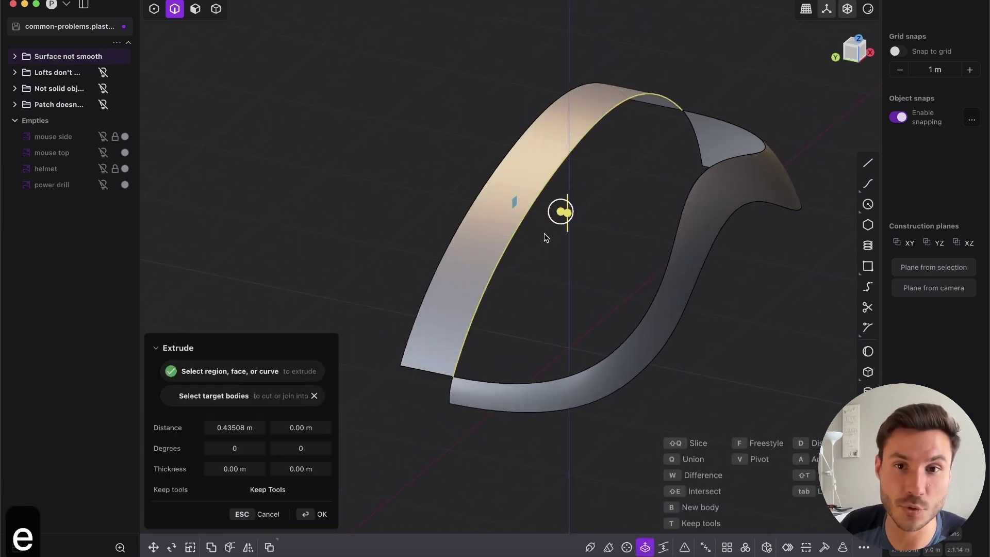
{"action": "left_click", "coordinate": [512, 336]}
{"action": "middle_click_drag", "start_coordinate": [546, 276], "coordinate": [557, 154]}
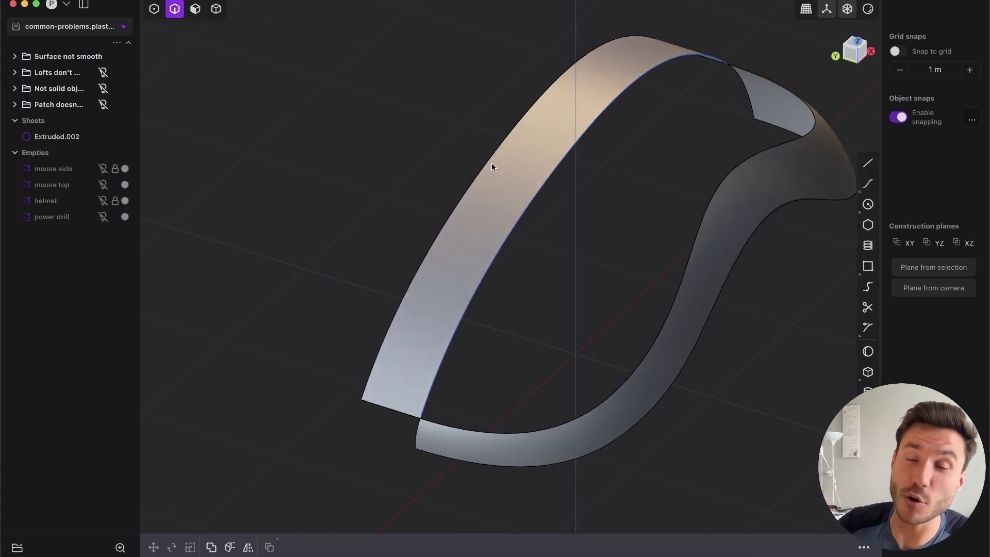
- Try lofting from the standalone centre curve to the side wall's upper edge beside the strip, and undo it
{"action": "key", "text": "2"}
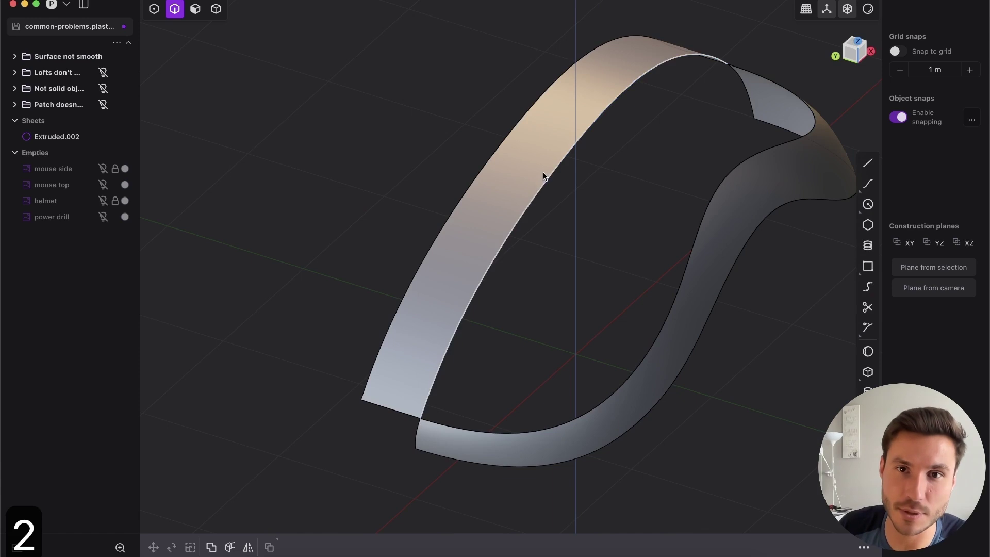
{"action": "left_click", "coordinate": [544, 175]}
{"action": "left_click", "coordinate": [697, 217], "text": "shift"}
{"action": "middle_click_drag", "start_coordinate": [697, 217], "coordinate": [745, 188]}
{"action": "key", "text": "l"}
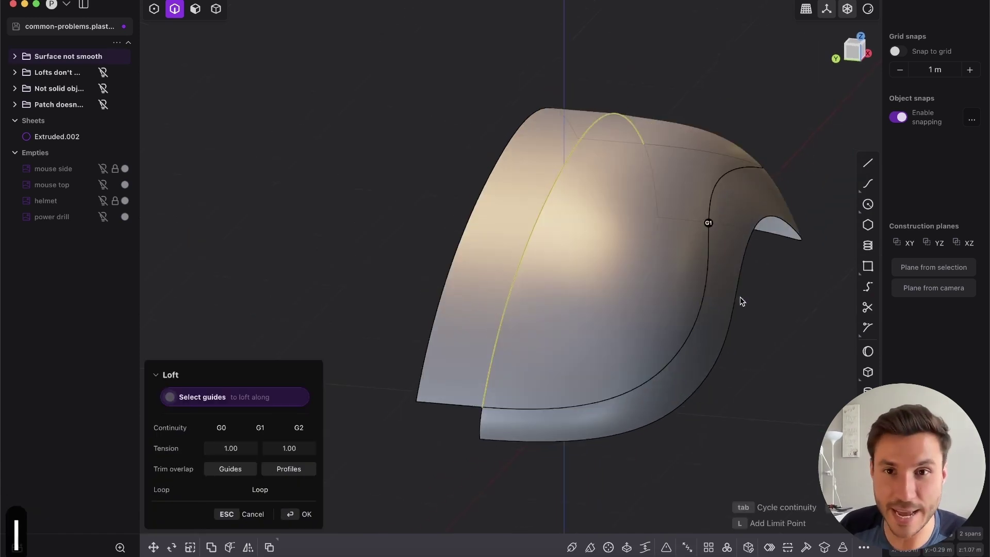
{"action": "middle_click_drag", "start_coordinate": [603, 227], "coordinate": [521, 215]}
{"action": "key", "text": "super+z"}
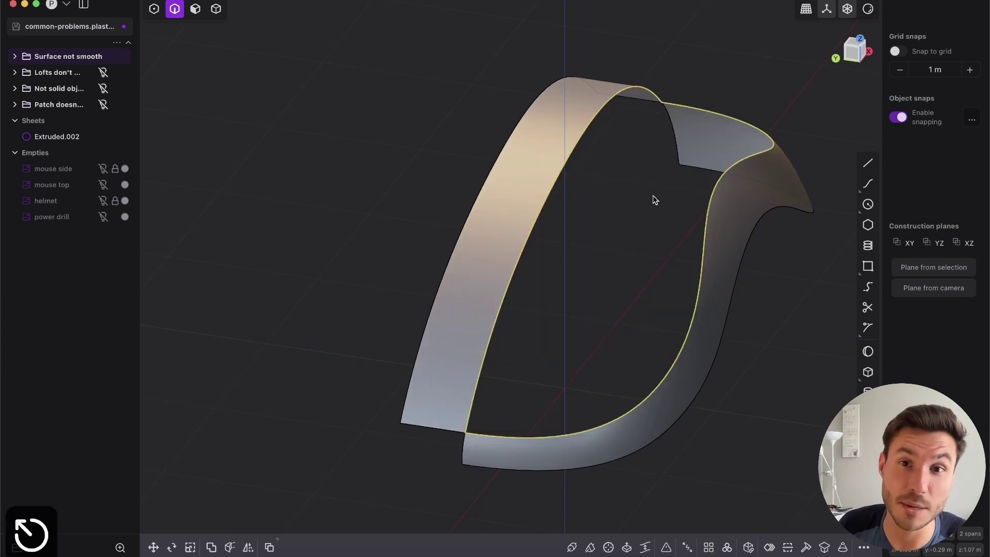
- Delete the centre curve and loft the helper strip's inner edge to the side wall's upper edge with G1 continuity at both ends
{"action": "key", "text": "2"}
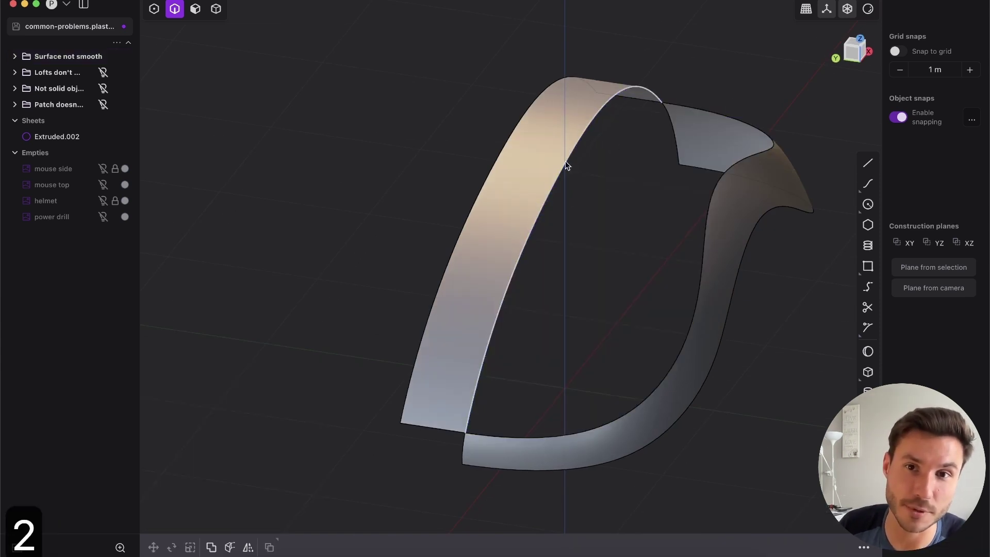
{"action": "key", "text": "x"}
{"action": "middle_click_drag", "start_coordinate": [600, 194], "coordinate": [629, 124]}
{"action": "middle_click_drag", "start_coordinate": [565, 186], "coordinate": [555, 196]}
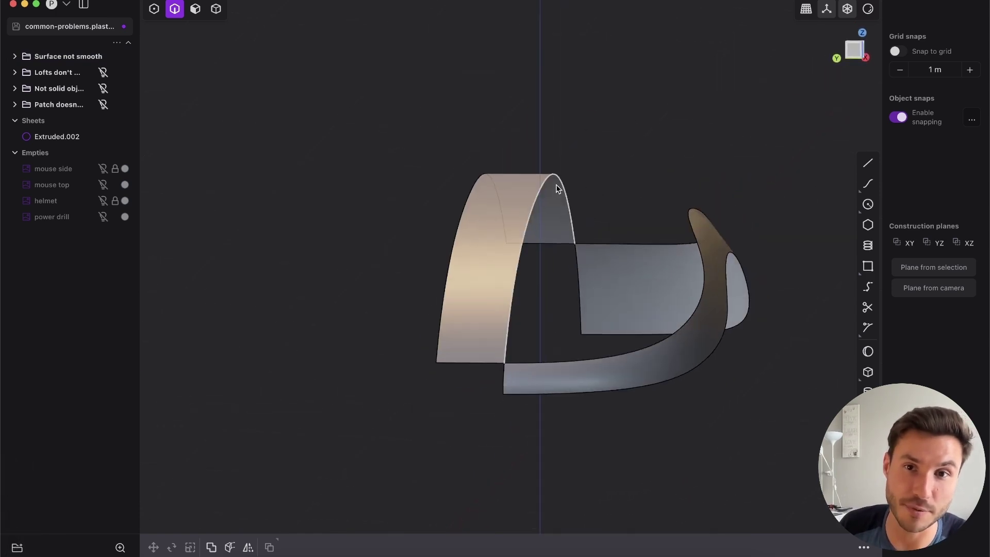
{"action": "left_click", "coordinate": [537, 204]}
{"action": "left_click", "coordinate": [696, 229], "text": "shift"}
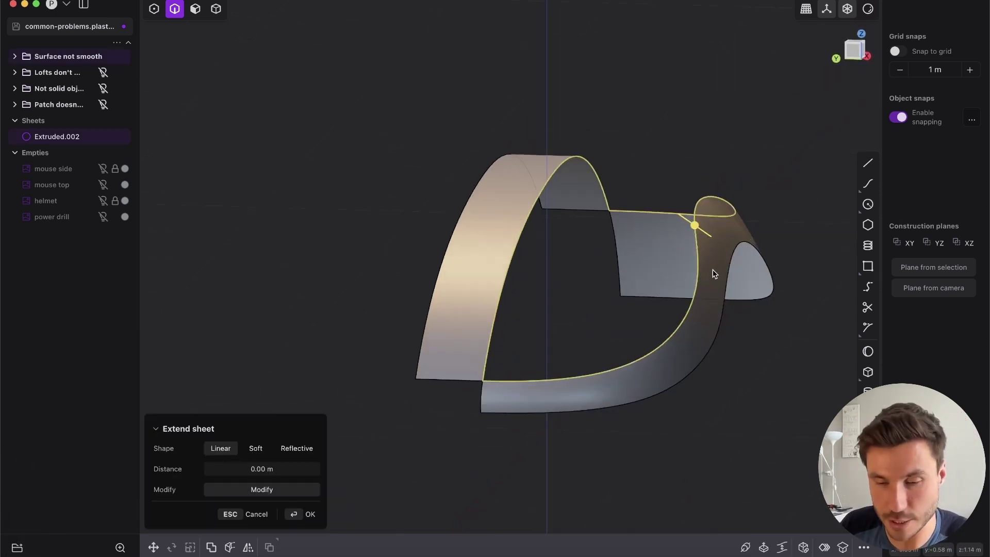
{"action": "key", "text": "l"}
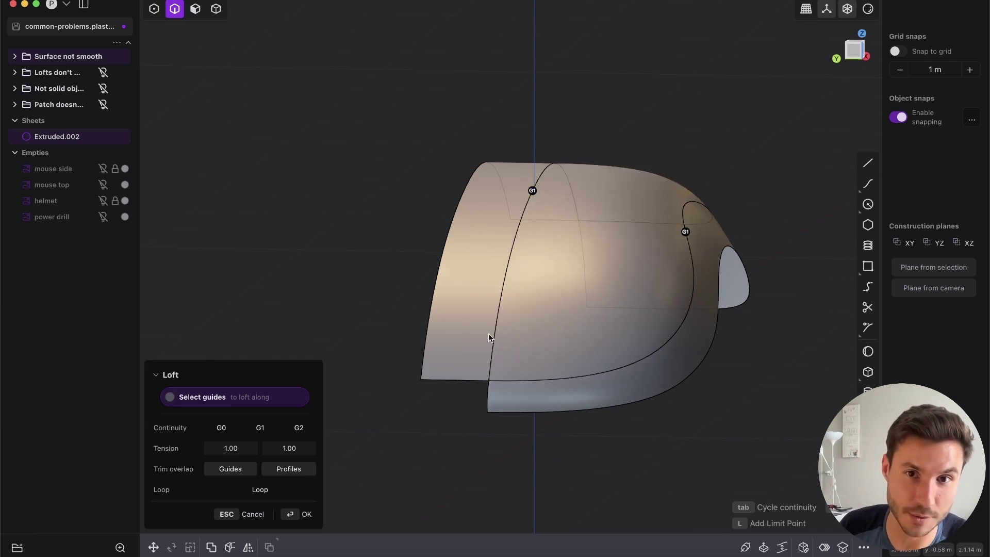
{"action": "left_click", "coordinate": [299, 514]}
- Delete the extruded helper strip beside the lofted half
{"action": "key", "text": "Tab"}
{"action": "left_click", "coordinate": [486, 232]}
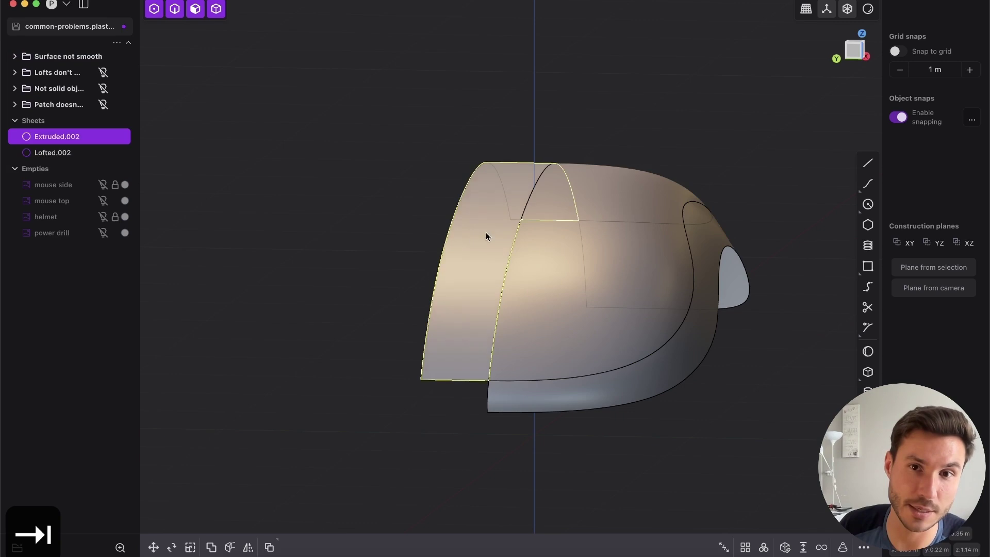
{"action": "key", "text": "Tab"}
{"action": "key", "text": "x"}
- Mirror the lofted half across the centre plane along the Y axis and clear the selection
{"action": "left_click", "coordinate": [644, 268]}
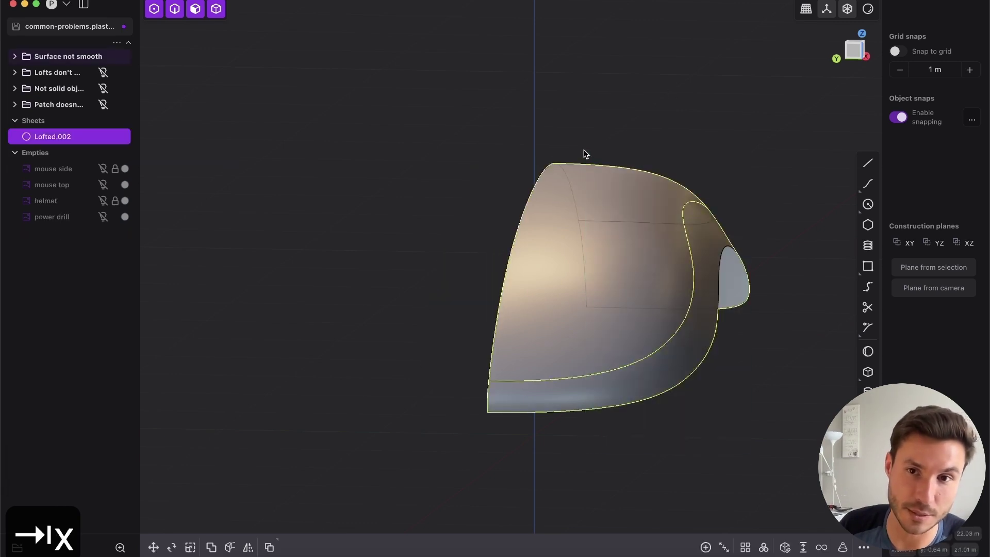
{"action": "scroll", "coordinate": [644, 171], "scroll_direction": "down", "scroll_amount": 3}
{"action": "key", "text": "alt+x"}
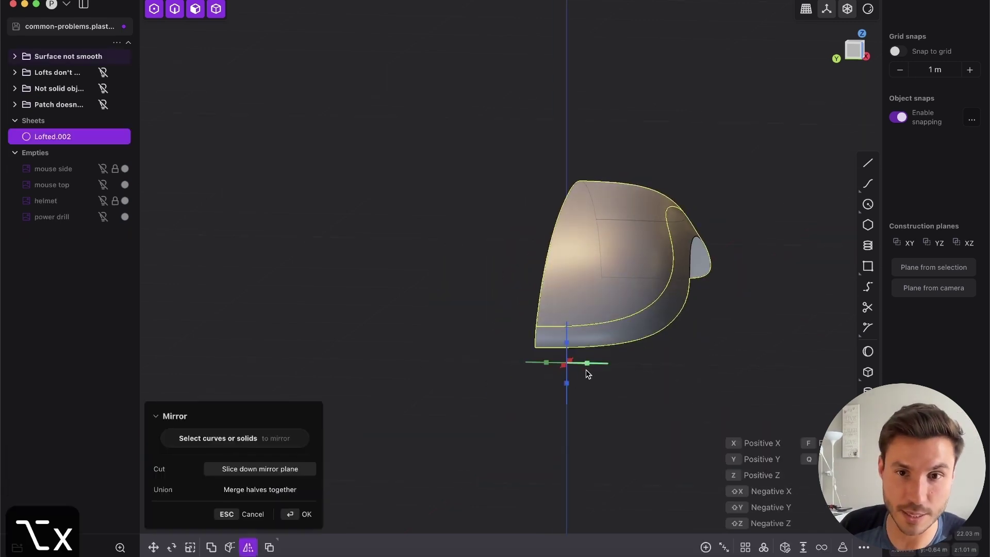
{"action": "left_click", "coordinate": [594, 361]}
{"action": "right_click", "coordinate": [620, 341]}
{"action": "left_click", "coordinate": [700, 301]}
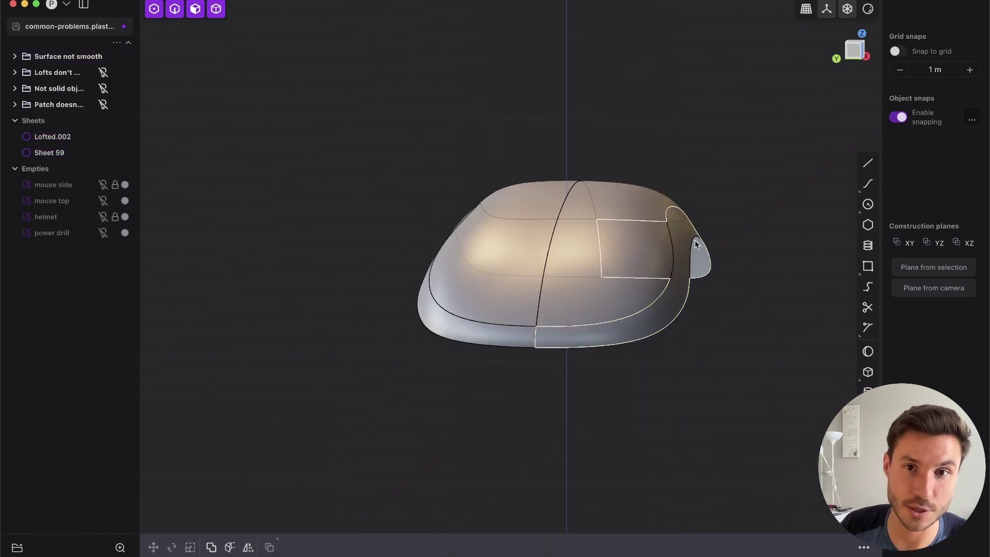
- Hide the edge lines and examine the shading across the mirrored shell's centre seam from several angles
{"action": "key", "text": "shift+e"}
{"action": "middle_click_drag", "start_coordinate": [672, 235], "coordinate": [447, 258]}
{"action": "right_click_drag", "start_coordinate": [447, 263], "coordinate": [539, 197]}
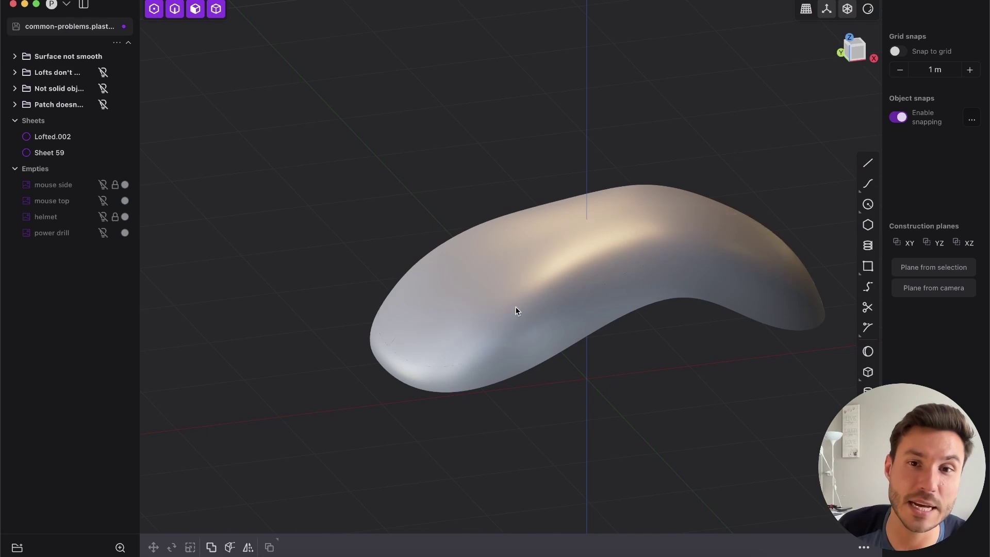
{"action": "right_click_drag", "start_coordinate": [517, 307], "coordinate": [523, 252]}
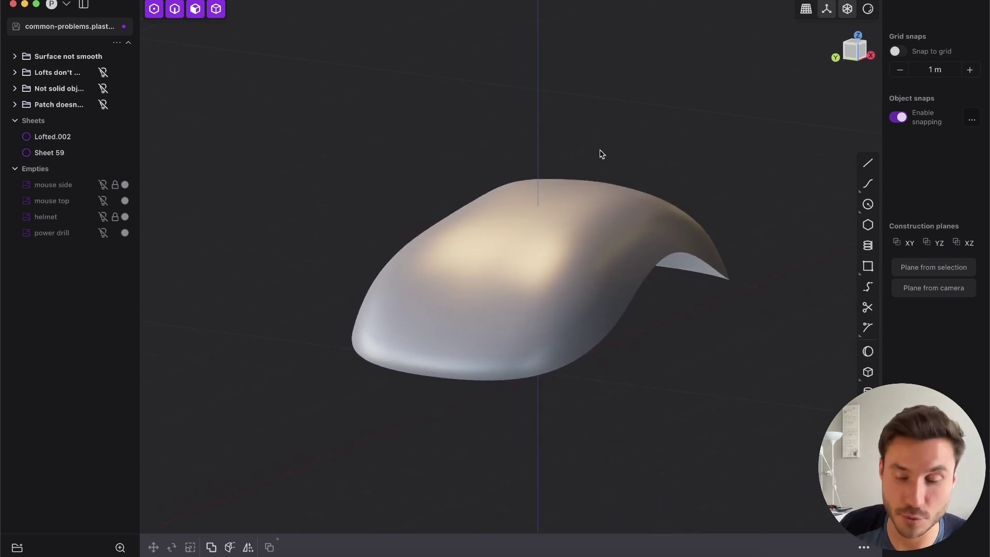
- Undo the mirroring and examine the single half's slope at the centre plane from the Left view
{"action": "key", "text": "super+z"}
{"action": "key", "text": "super+z"}
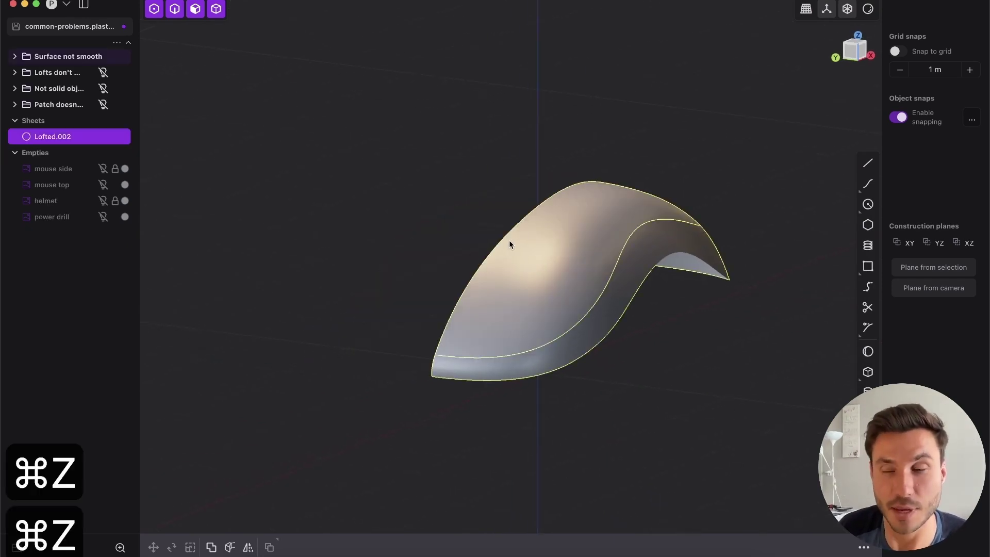
{"action": "right_click_drag", "start_coordinate": [508, 240], "coordinate": [570, 228]}
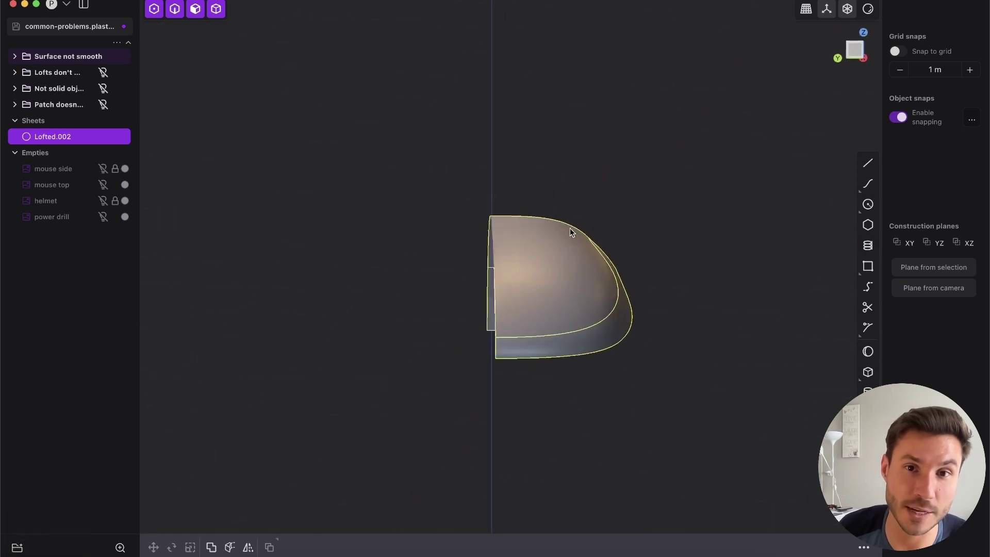
{"action": "left_click", "coordinate": [854, 53]}
{"action": "middle_click_drag", "start_coordinate": [489, 288], "coordinate": [498, 276], "text": "shift"}
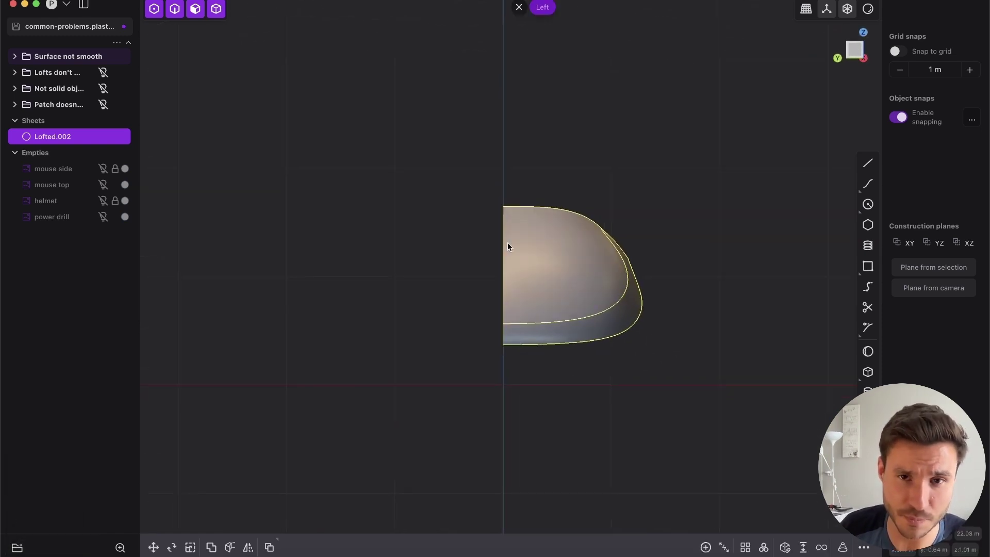